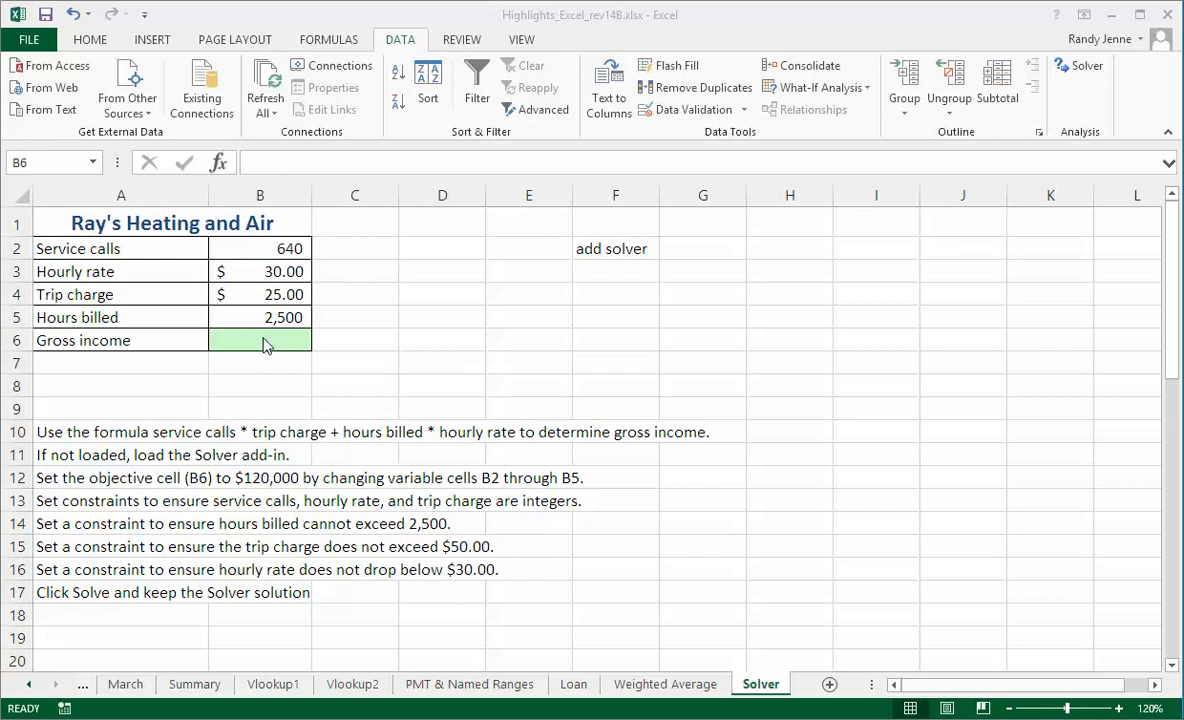
Enter the gross income formula =B2*B4+B5*B3 in cell B6.
left_click(266, 344)
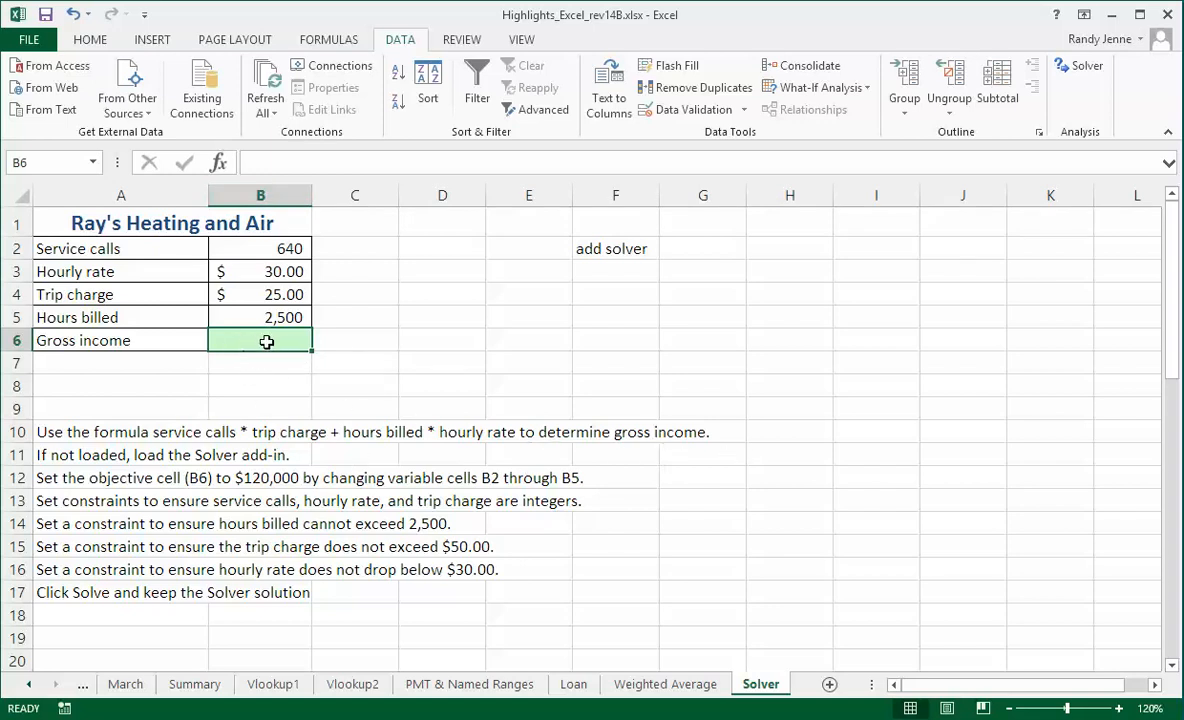
type("=")
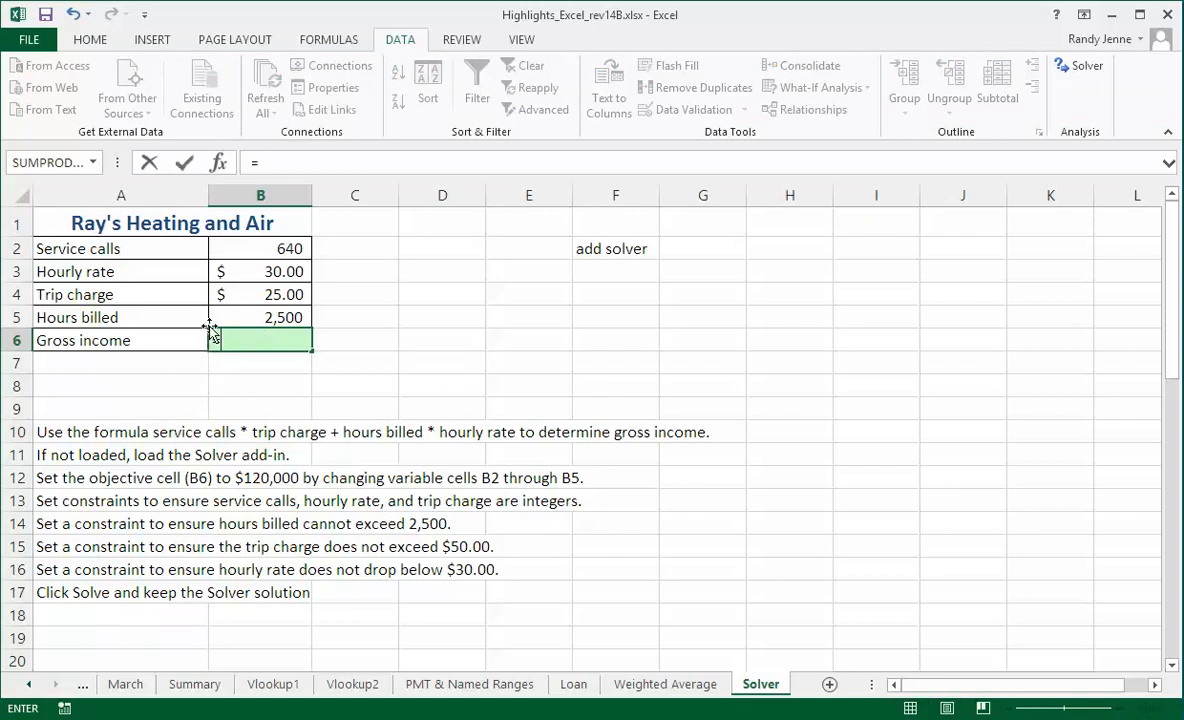
left_click(254, 248)
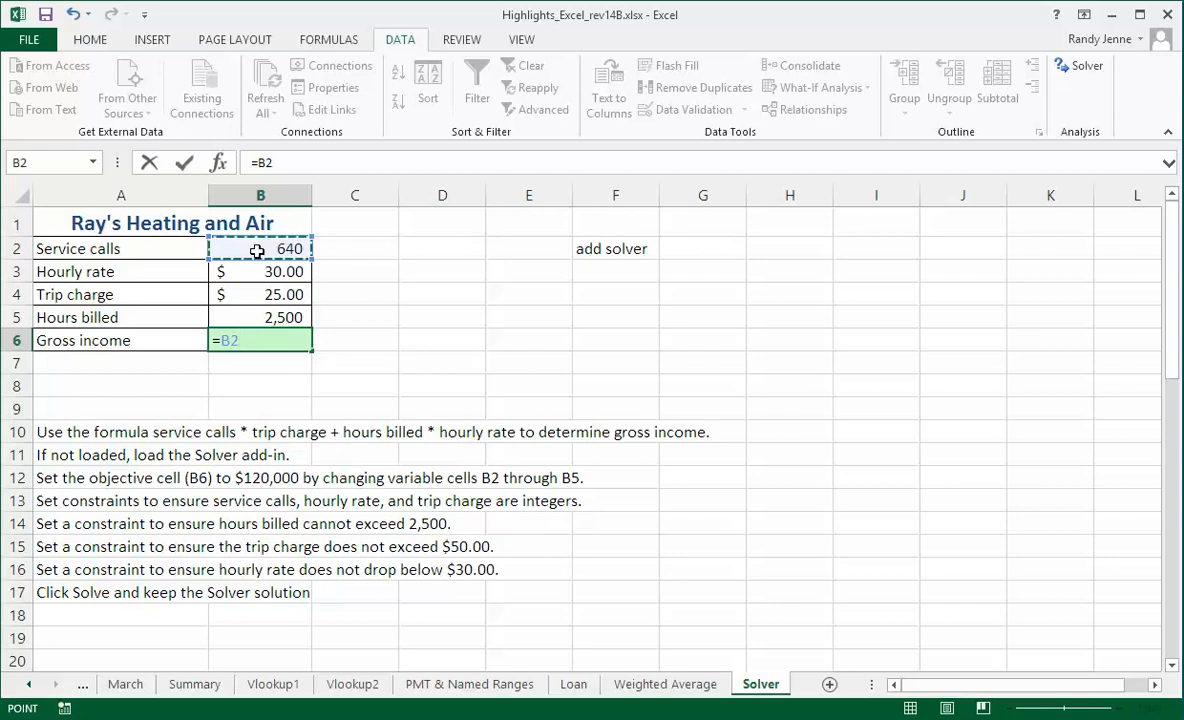
type("*")
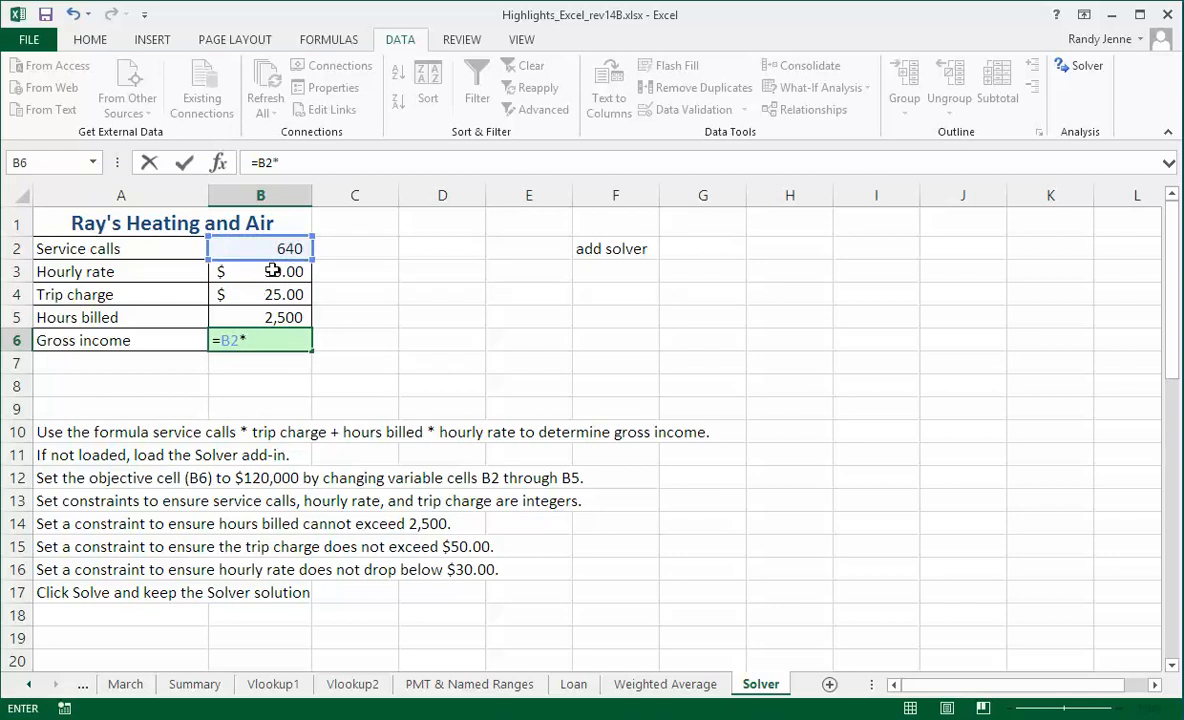
left_click(264, 295)
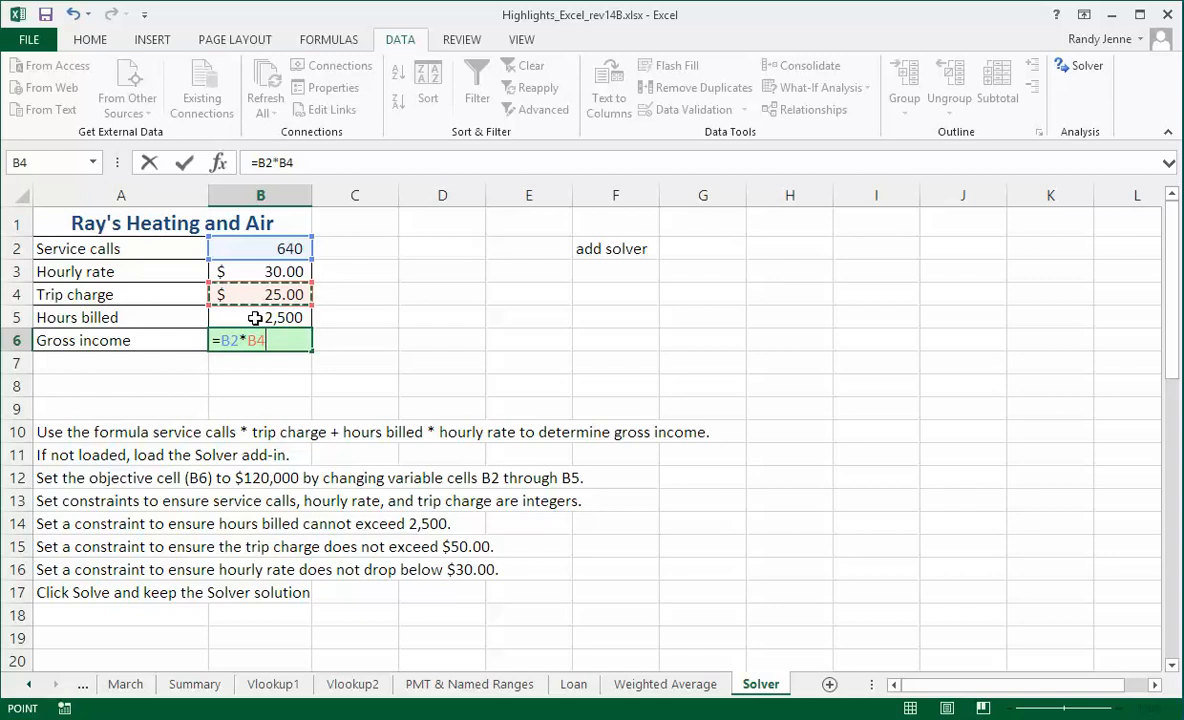
type("+")
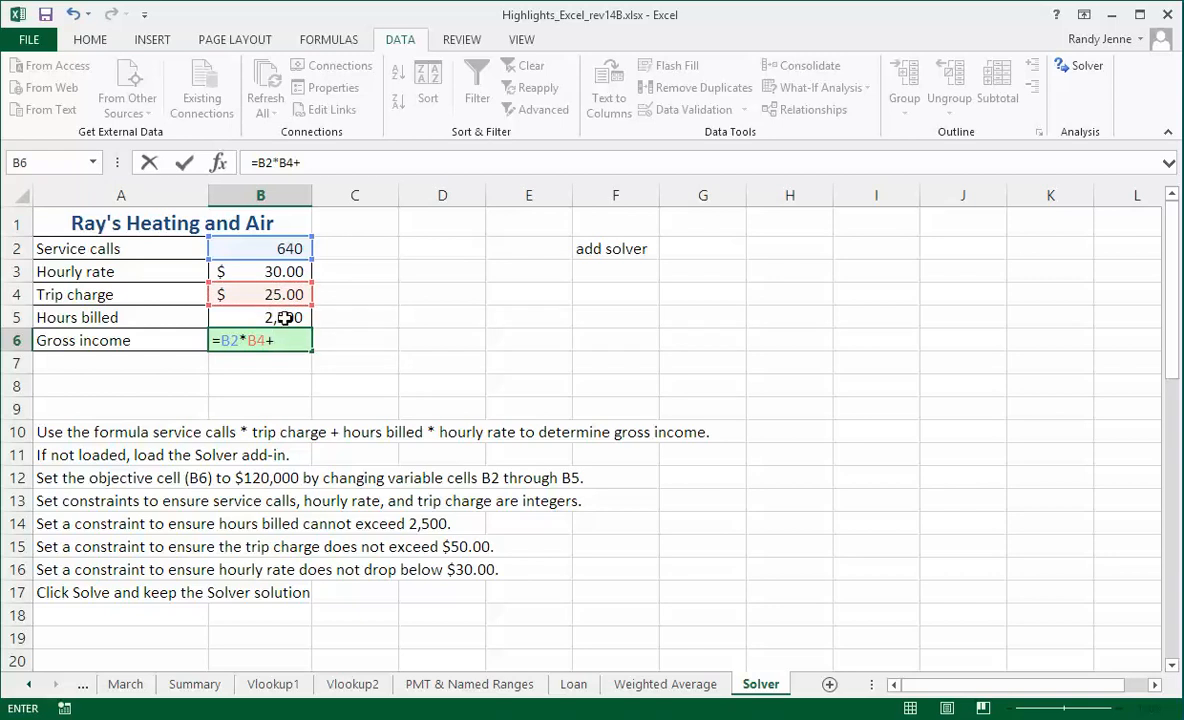
left_click(286, 316)
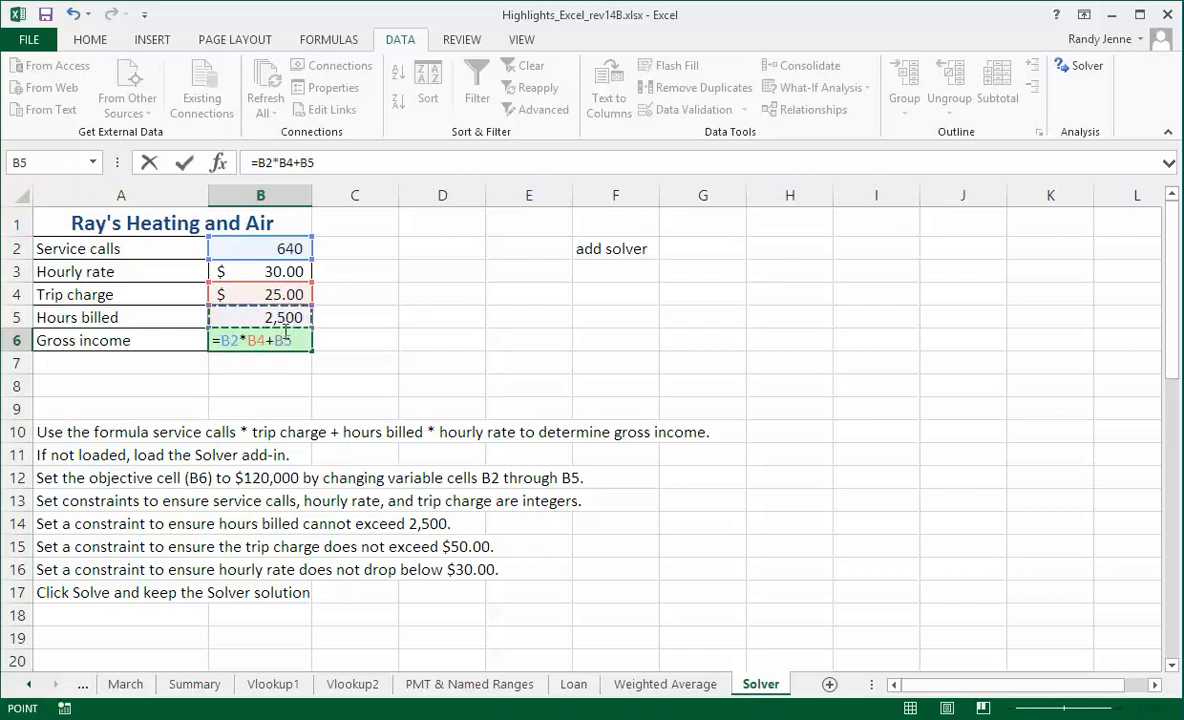
type("*")
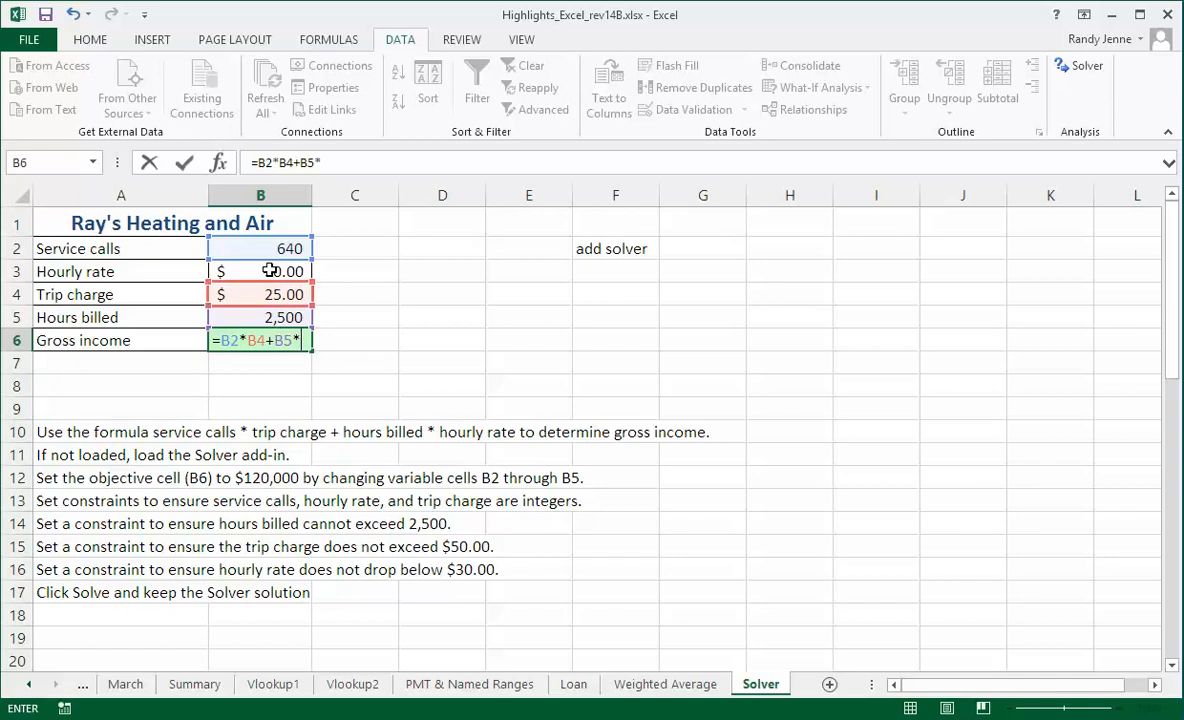
left_click(279, 271)
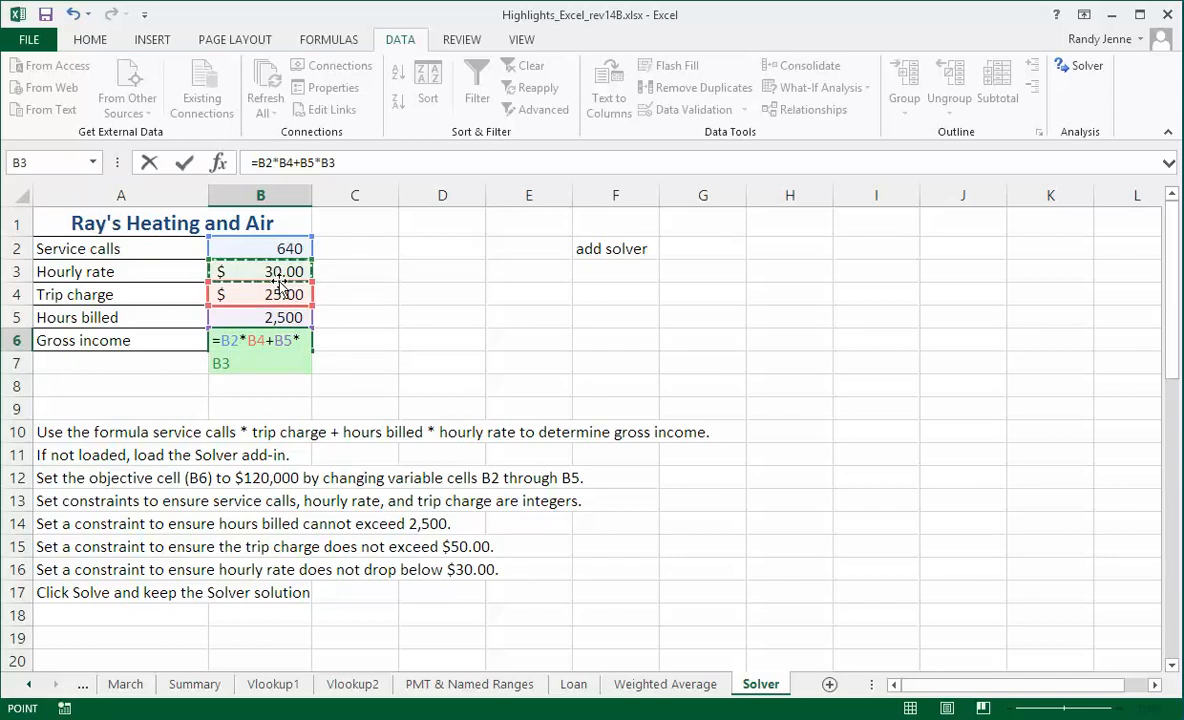
key("Return")
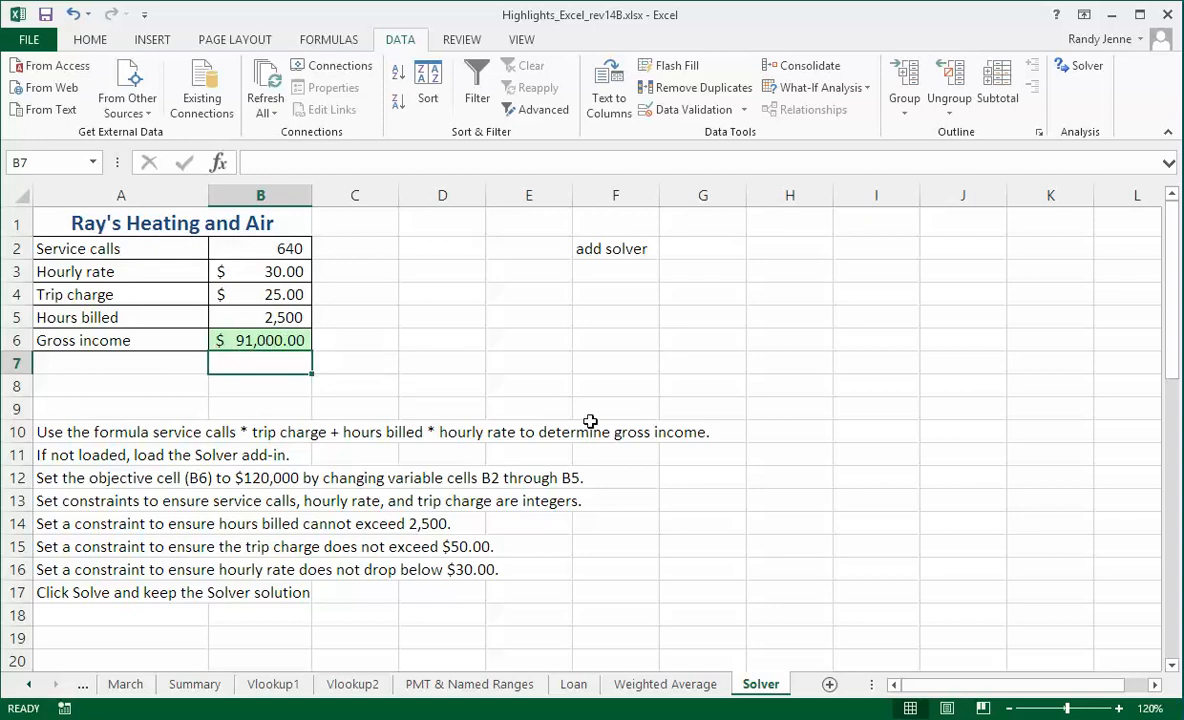
Open Solver with gross income cell B6 as the objective and a target value of 120000.
left_click(270, 341)
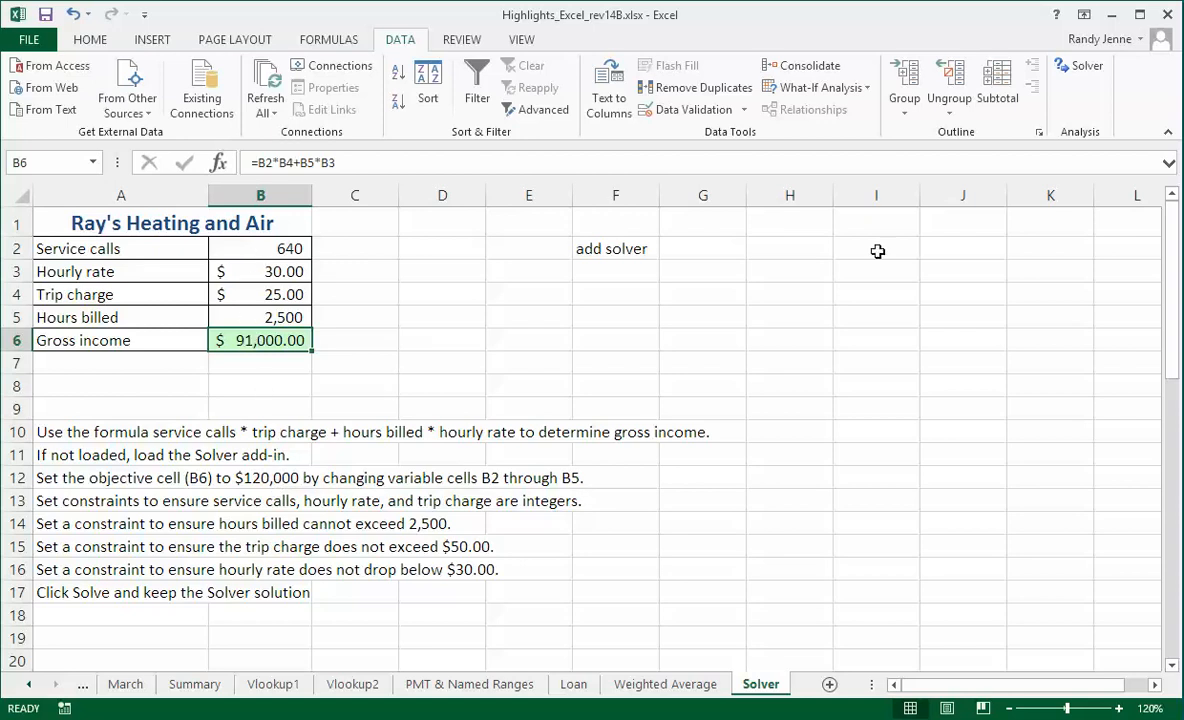
left_click(1084, 66)
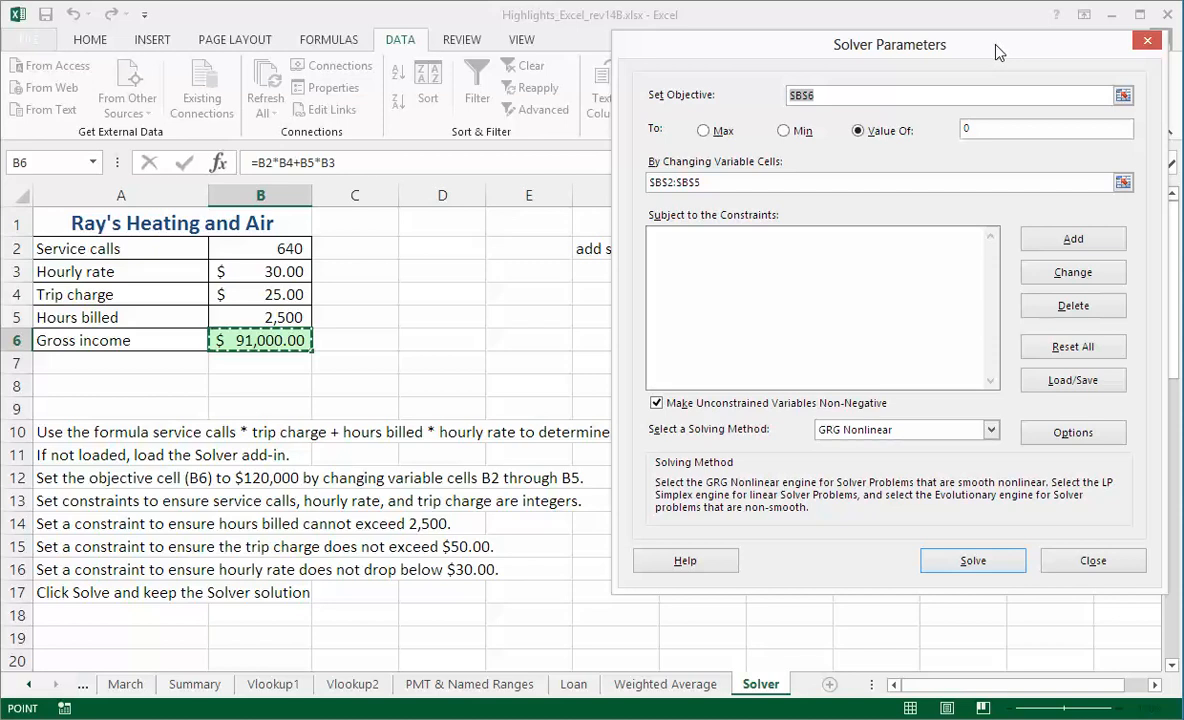
left_click_drag(997, 48, 1010, 60)
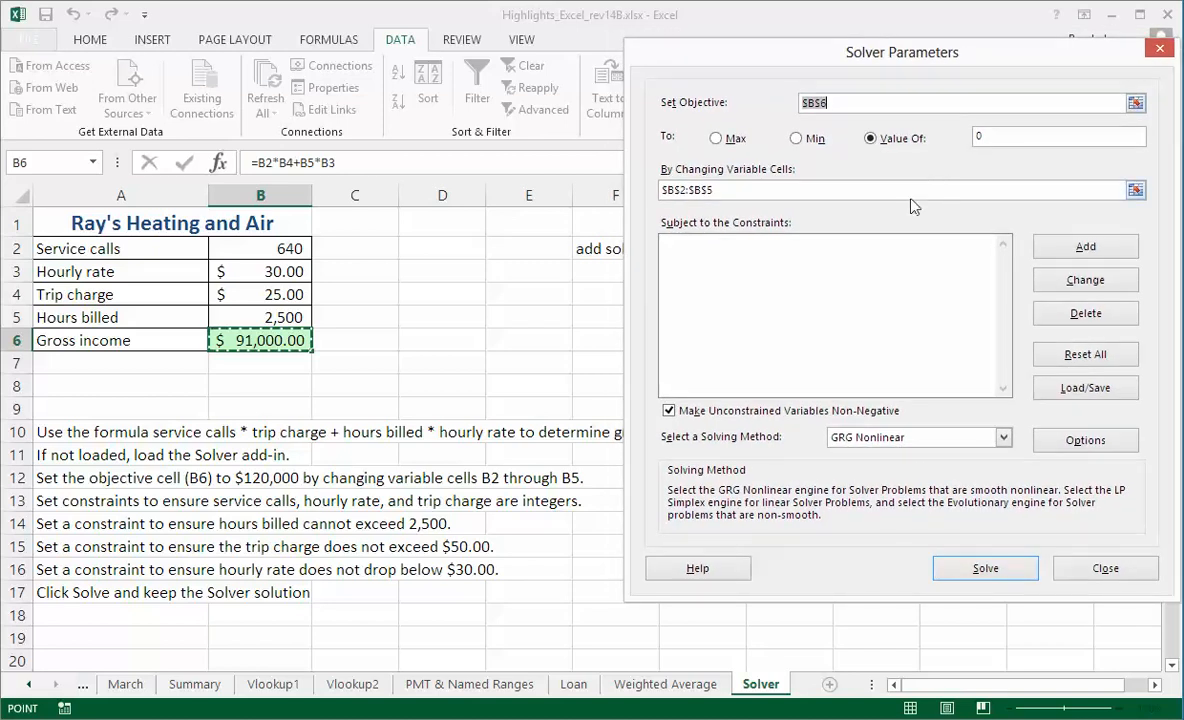
left_click(836, 99)
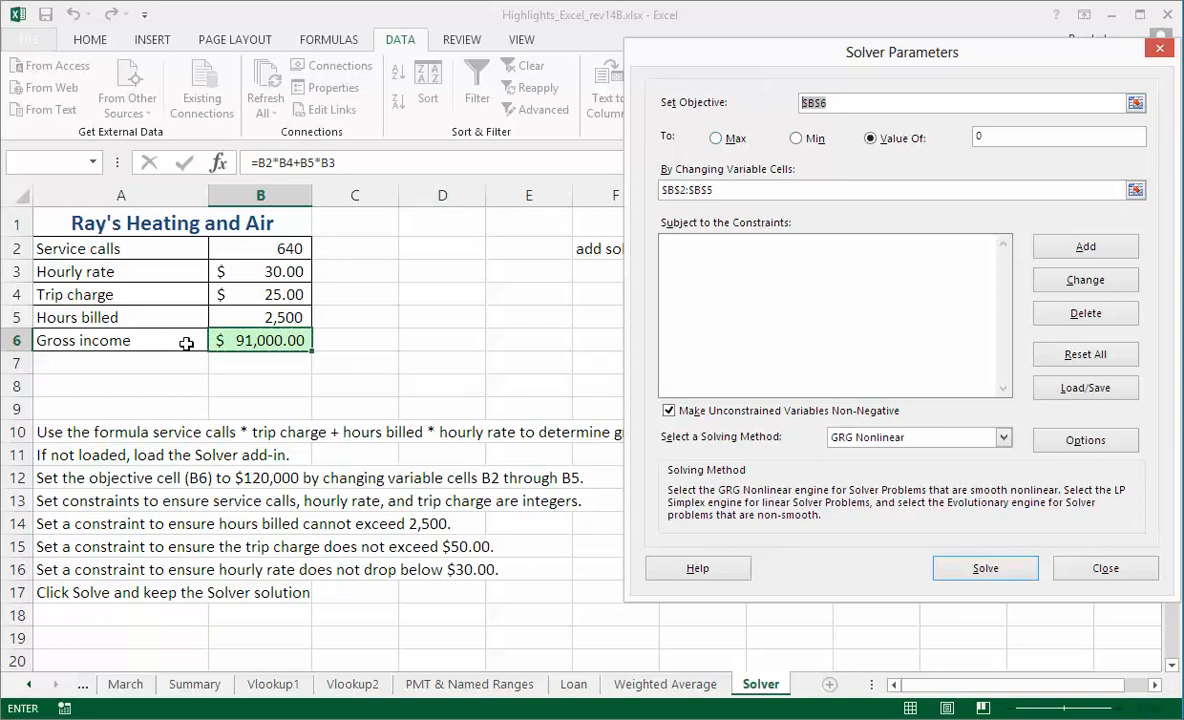
left_click(255, 336)
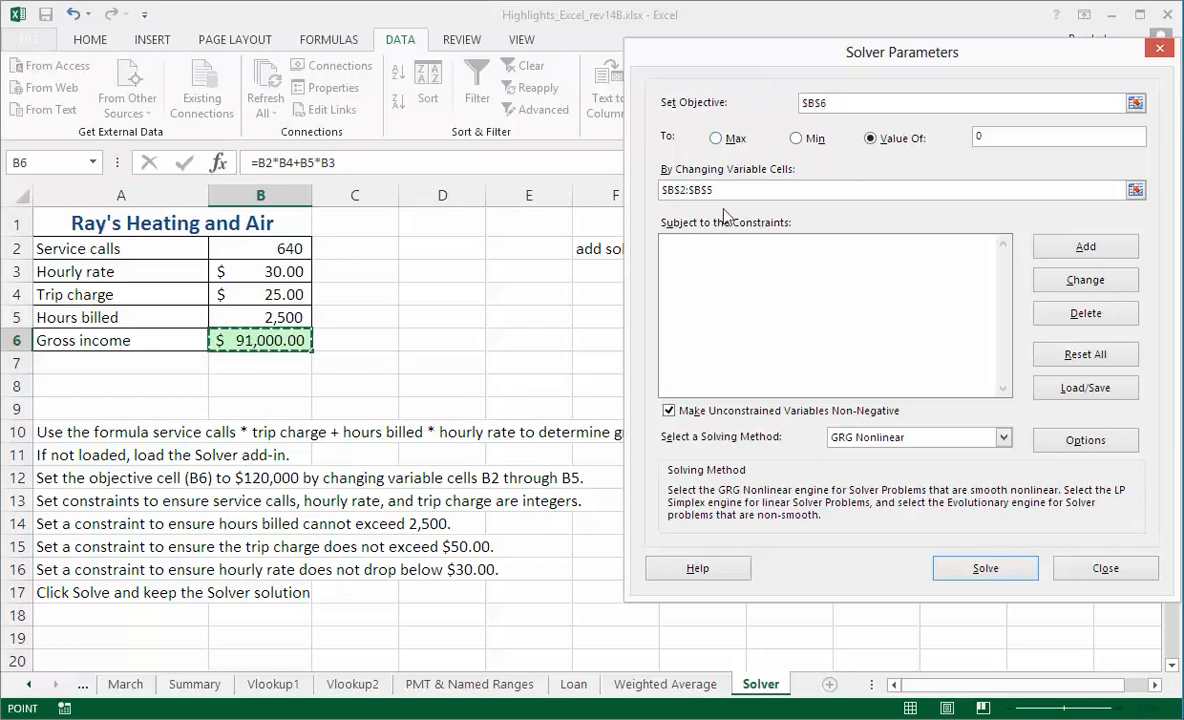
left_click(997, 136)
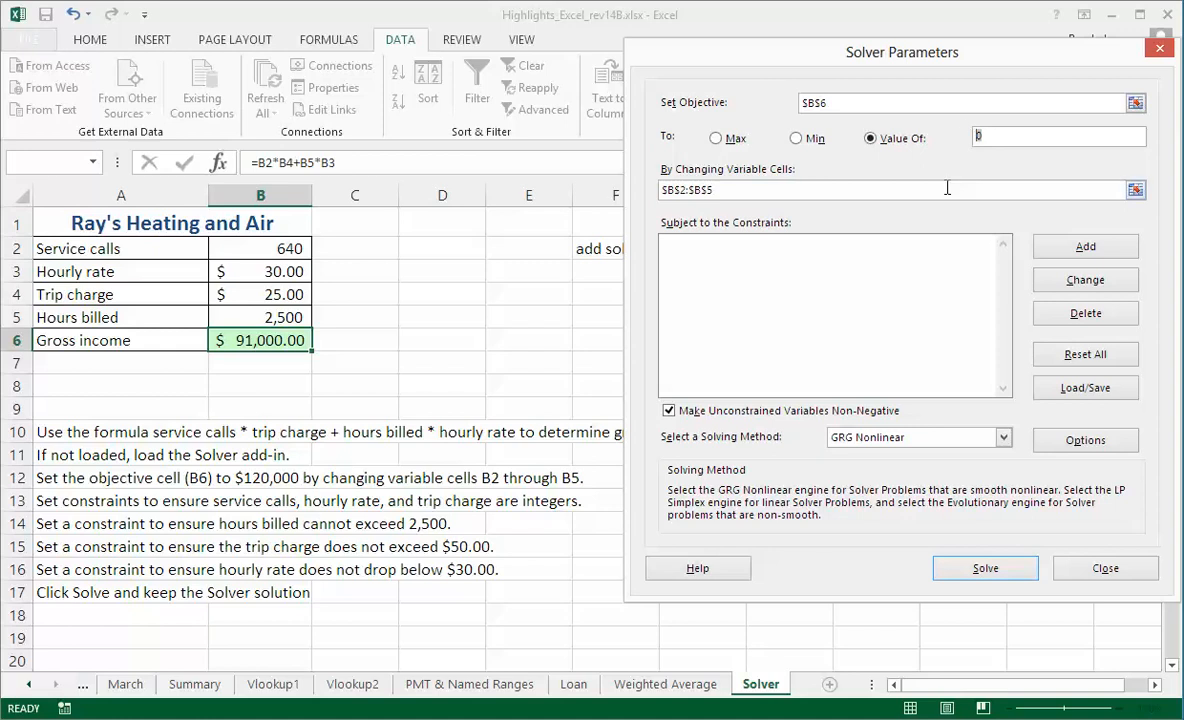
type("120000")
Set the Solver's changing variable cells to B2 through B5.
left_click_drag(724, 191, 680, 188)
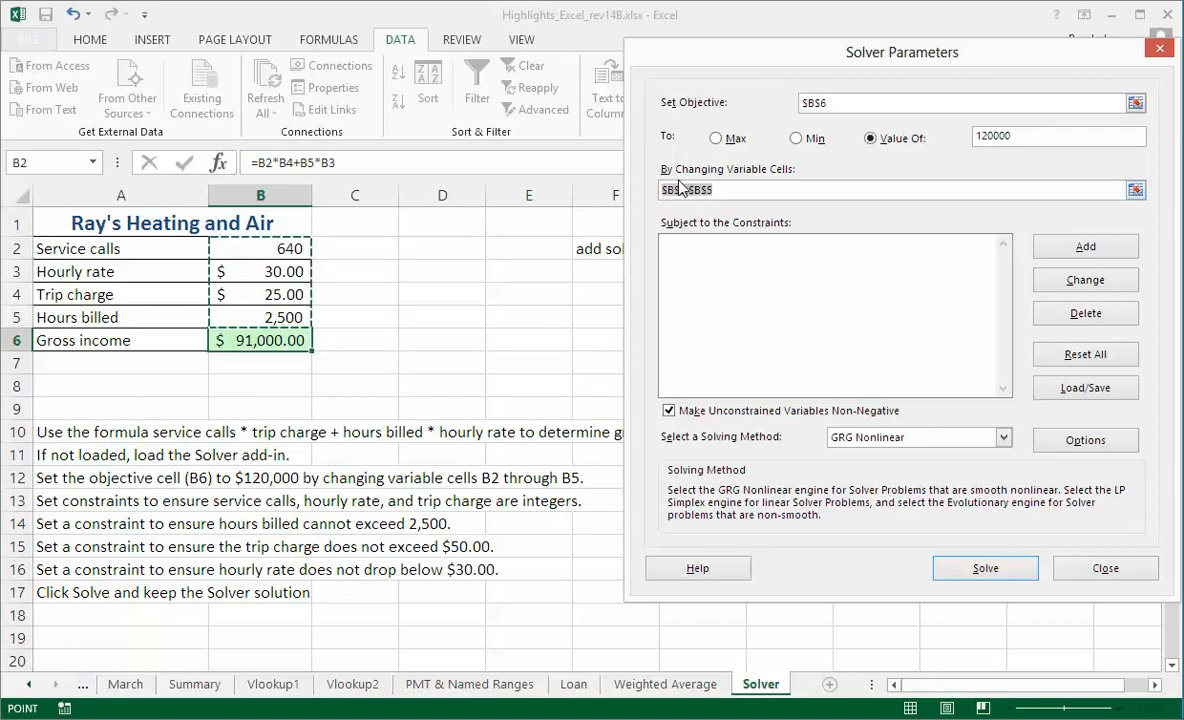
left_click(275, 248)
left_click_drag(275, 248, 278, 316)
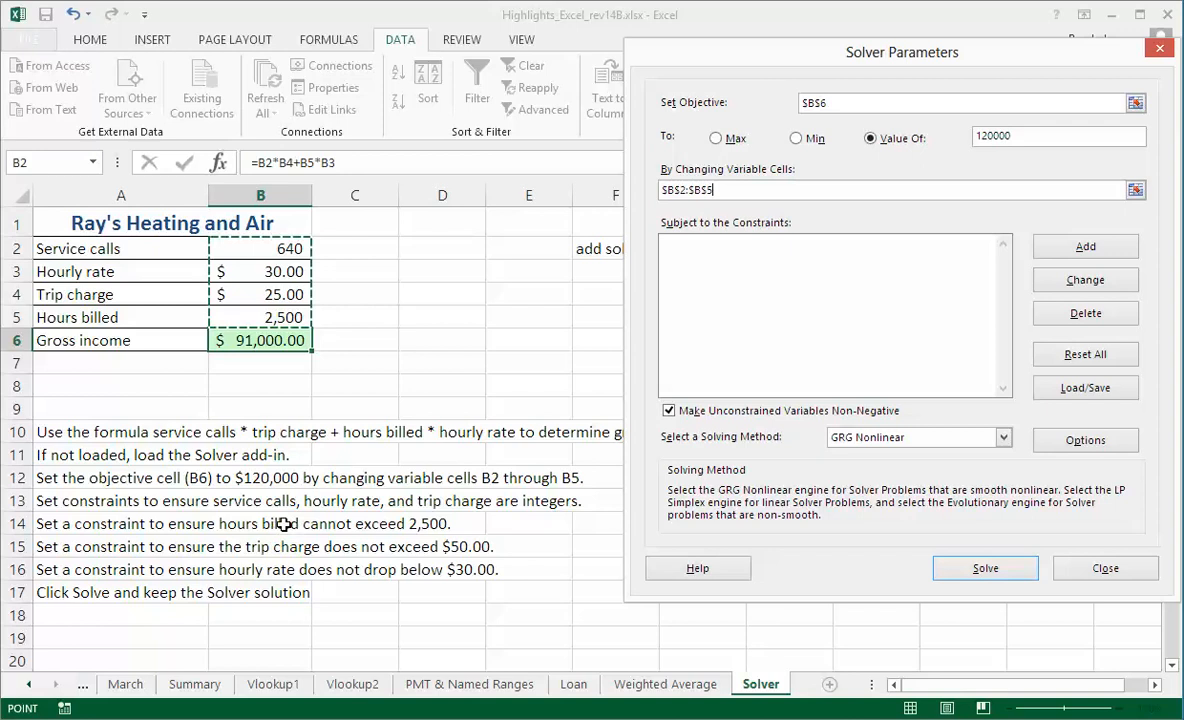
Add a Solver constraint requiring service calls in cell B2 to be an integer.
left_click(1082, 248)
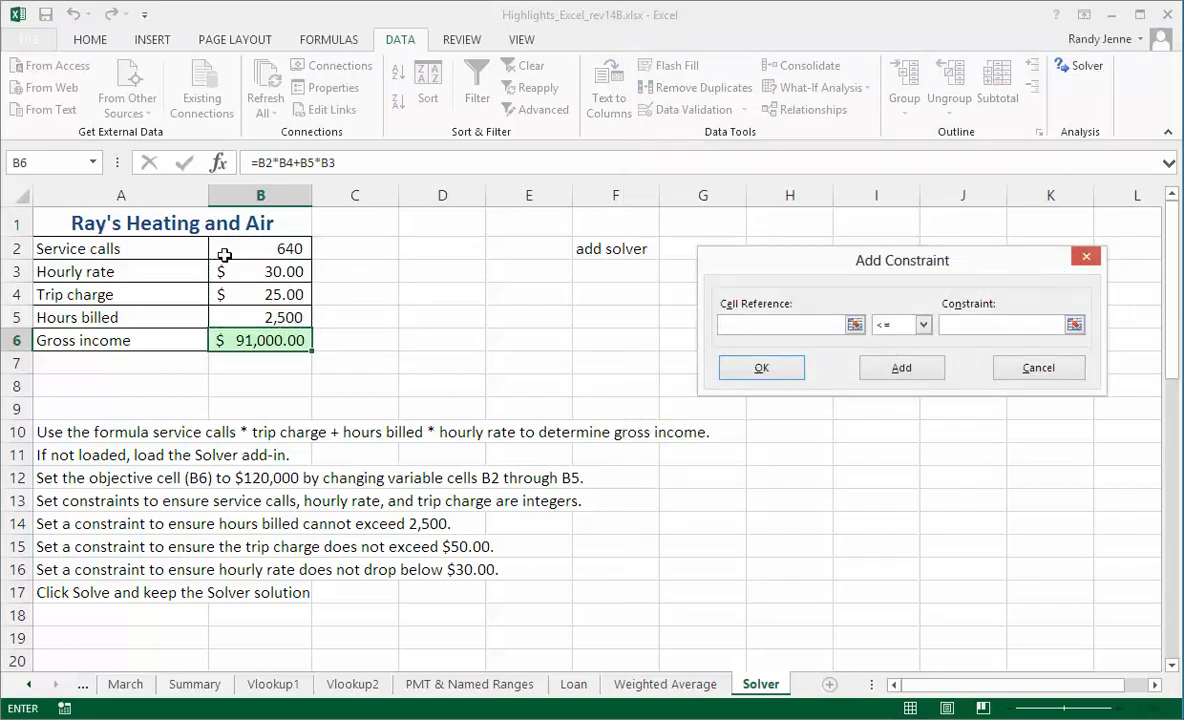
left_click(265, 248)
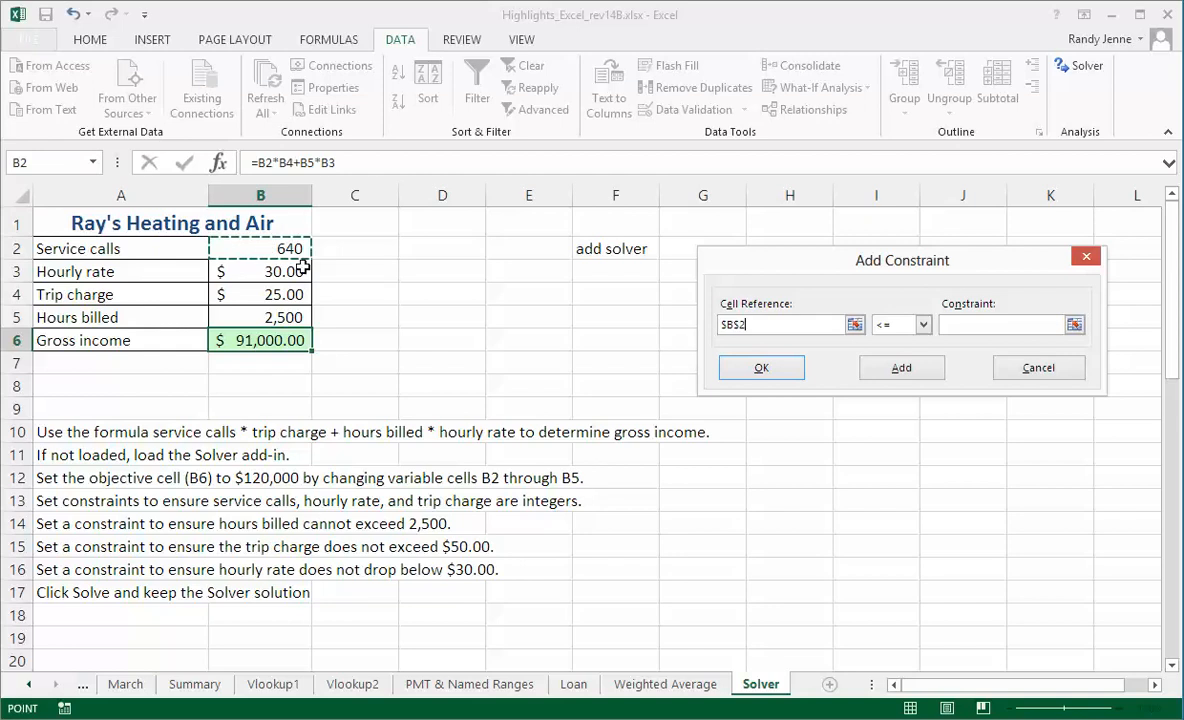
left_click(923, 324)
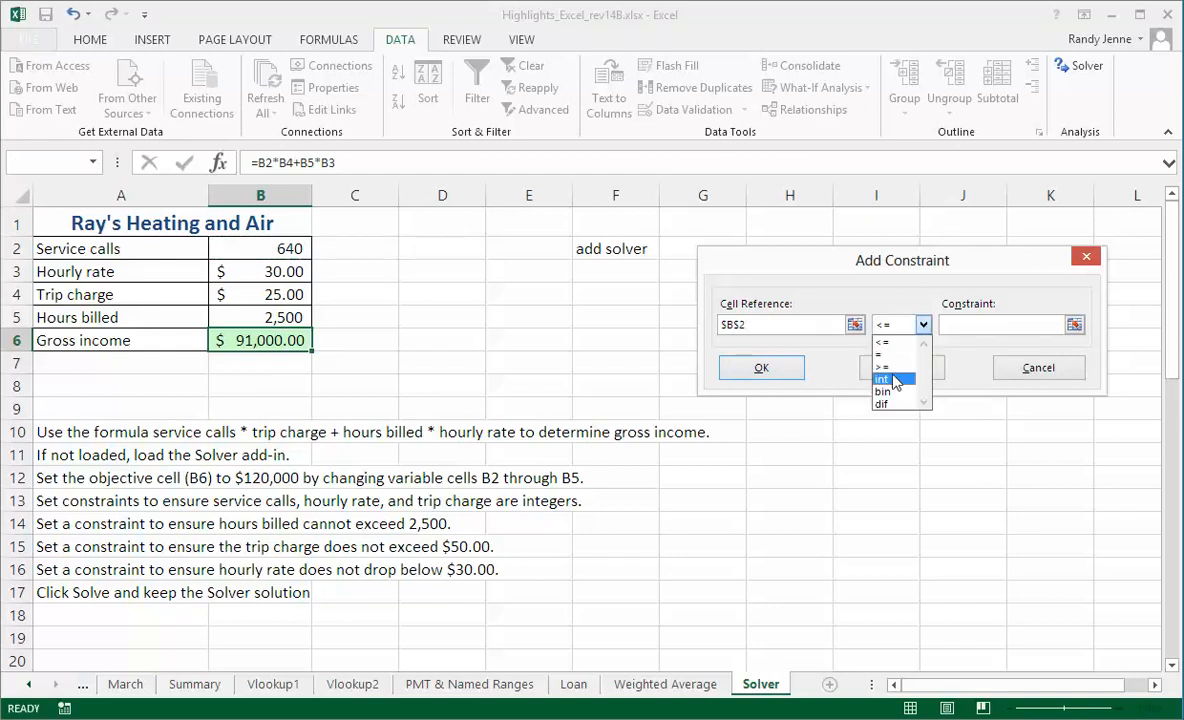
left_click(896, 380)
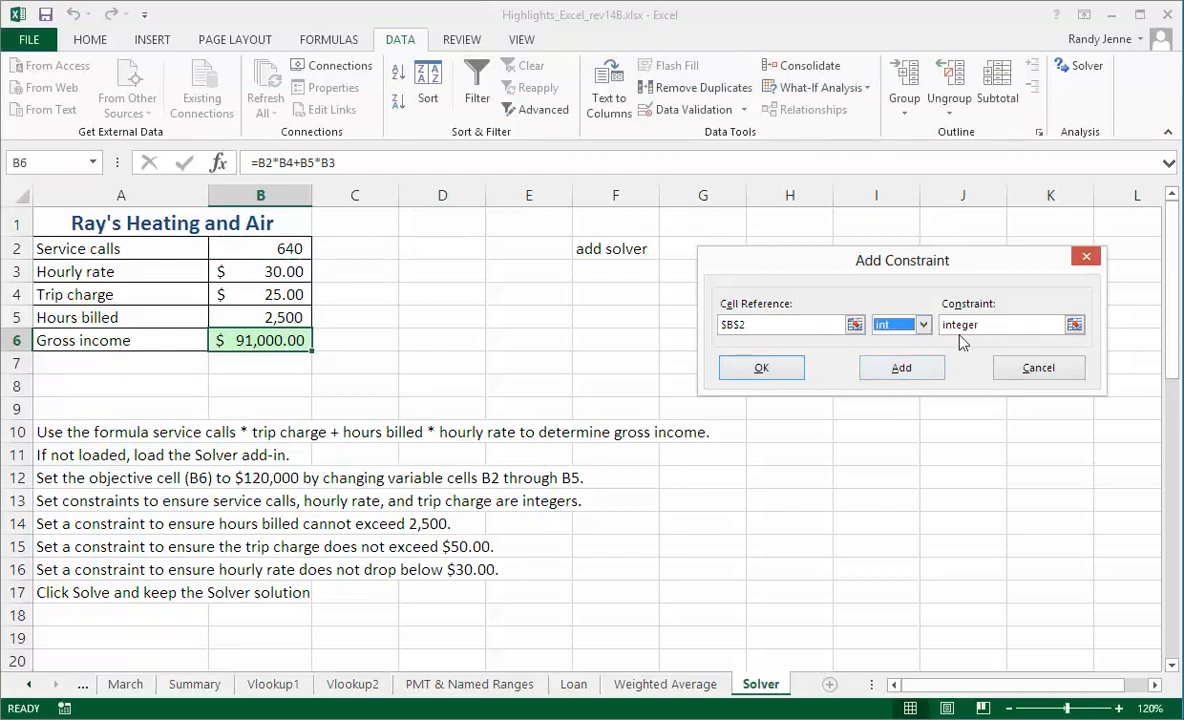
left_click(901, 368)
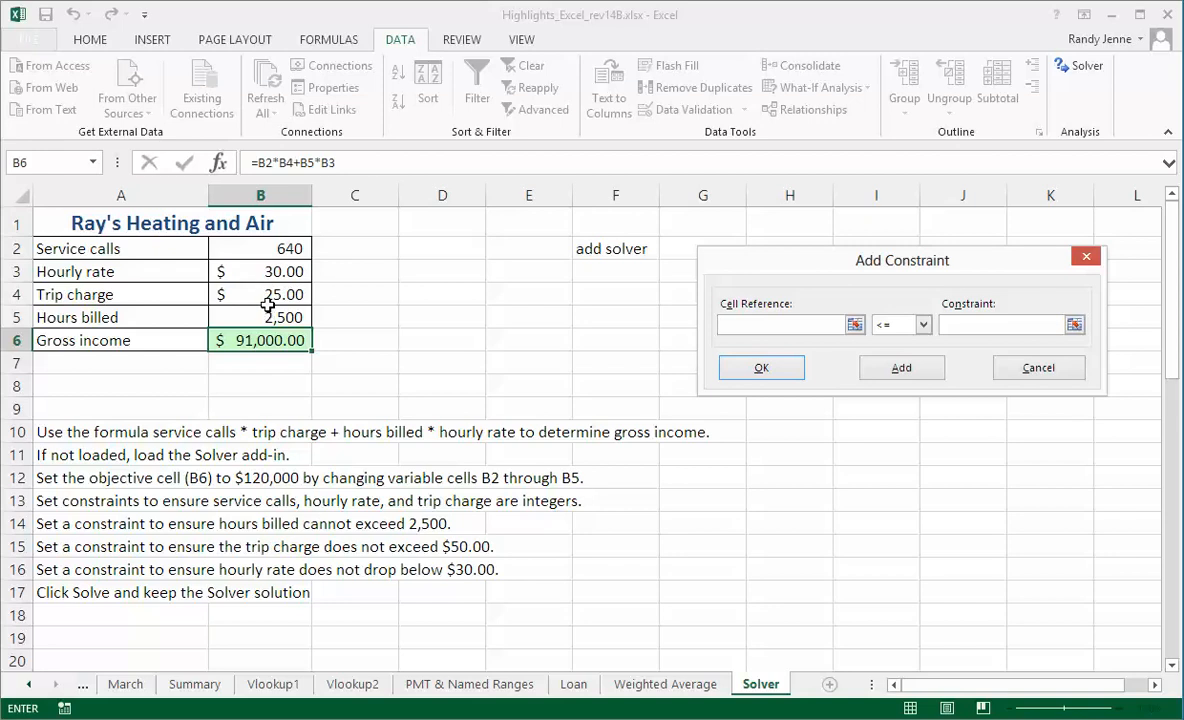
Add a Solver constraint requiring the hourly rate in cell B3 to be an integer.
left_click(265, 266)
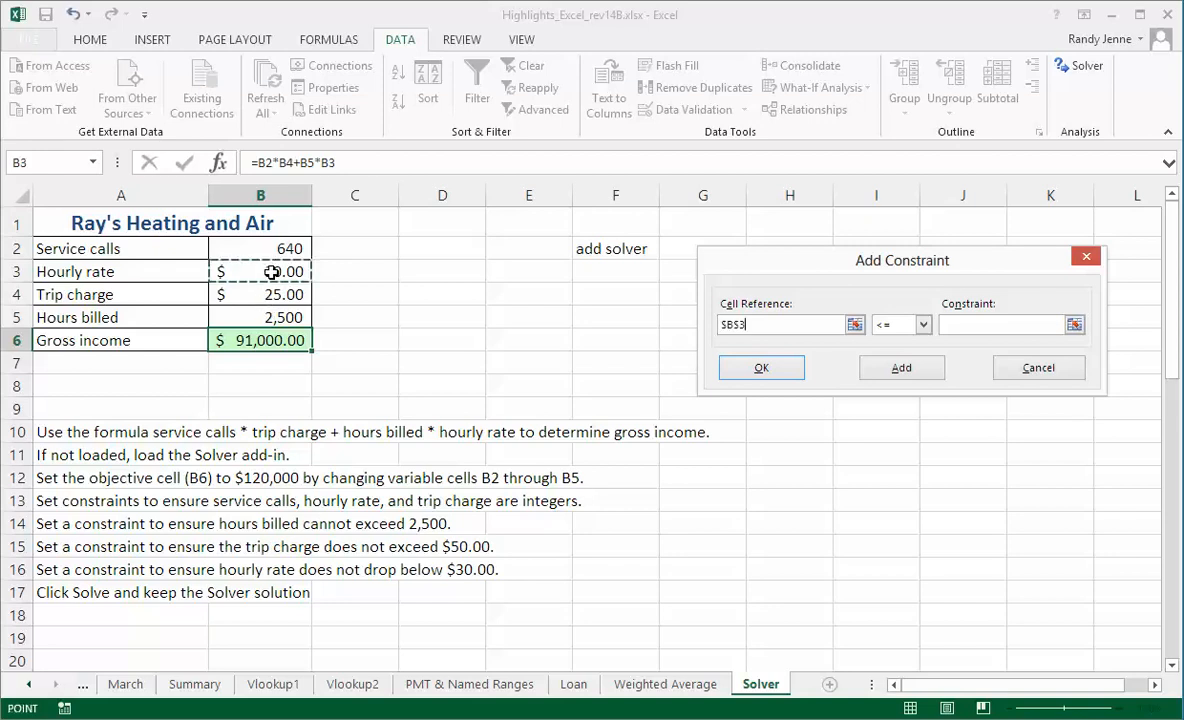
left_click(924, 326)
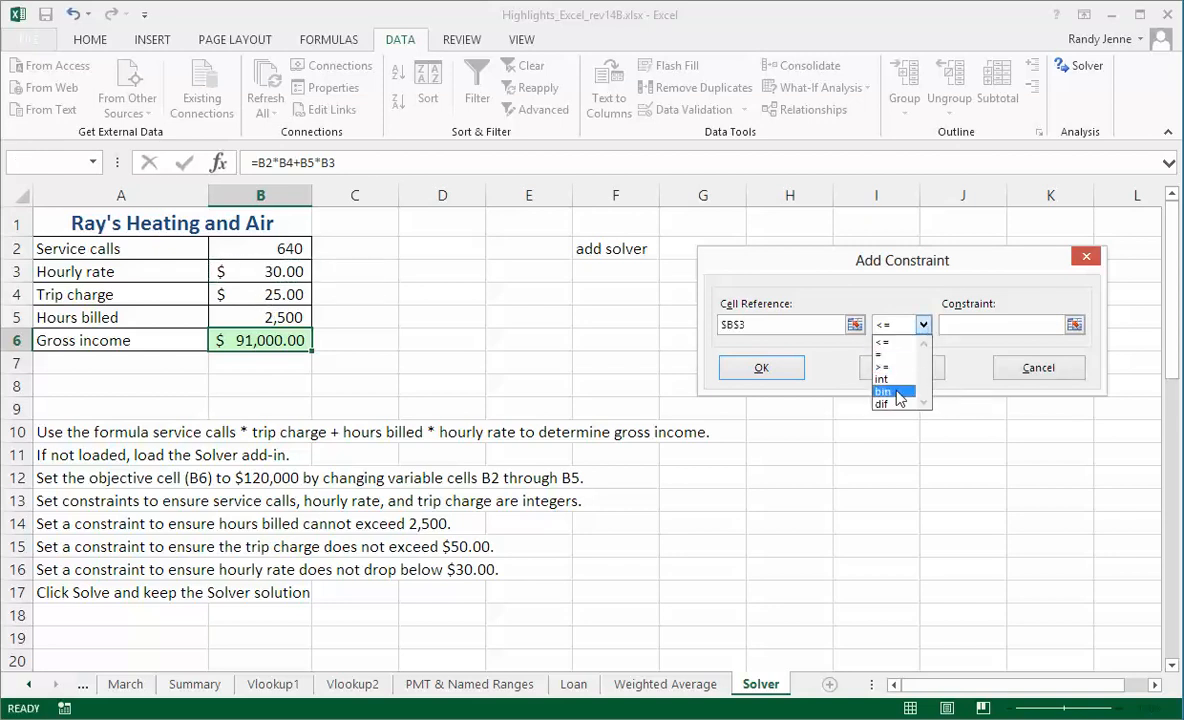
left_click(895, 380)
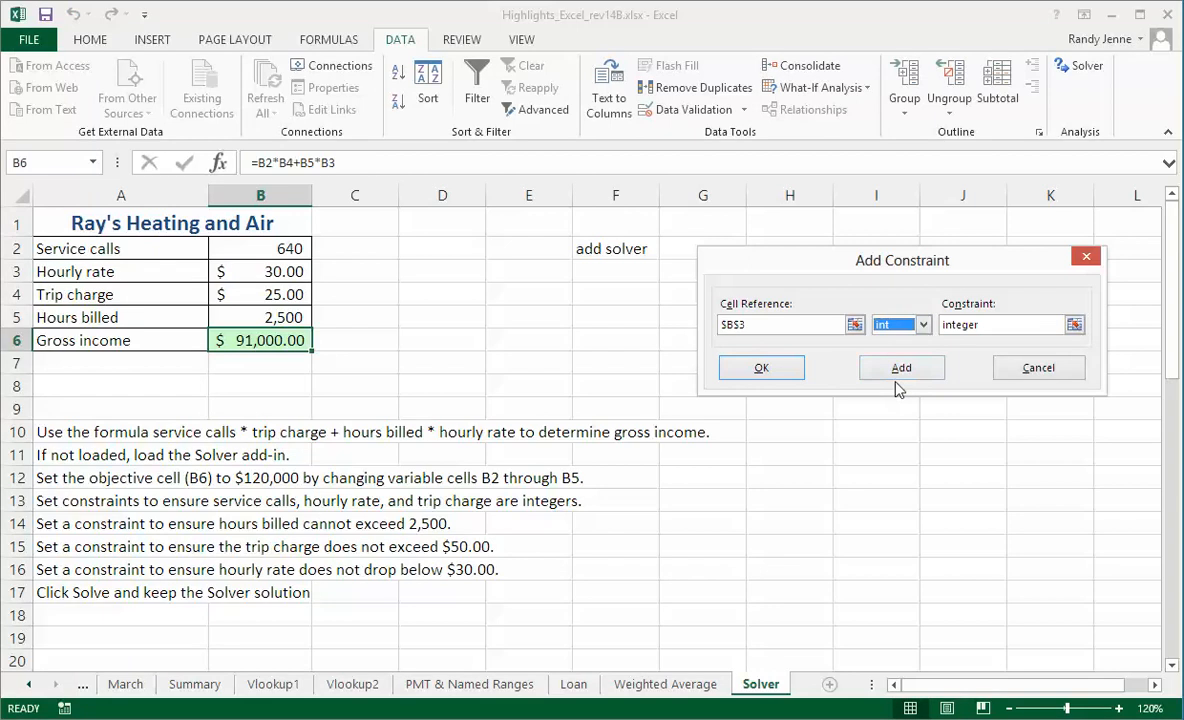
left_click(905, 370)
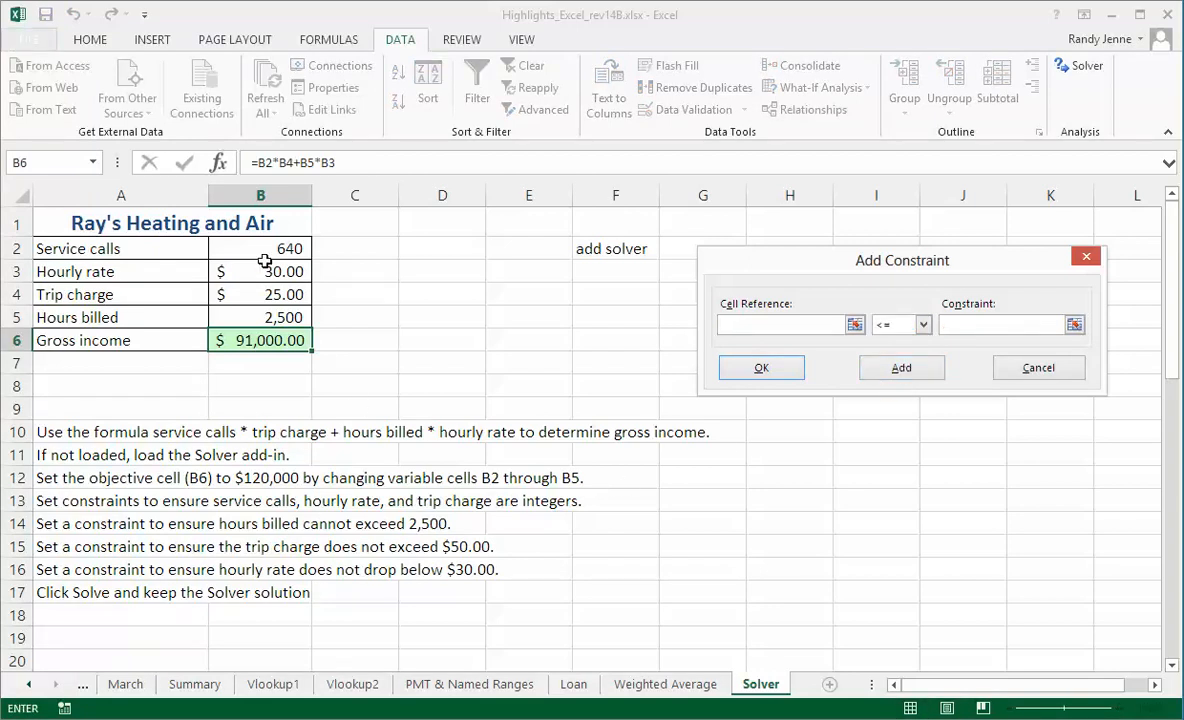
left_click(273, 295)
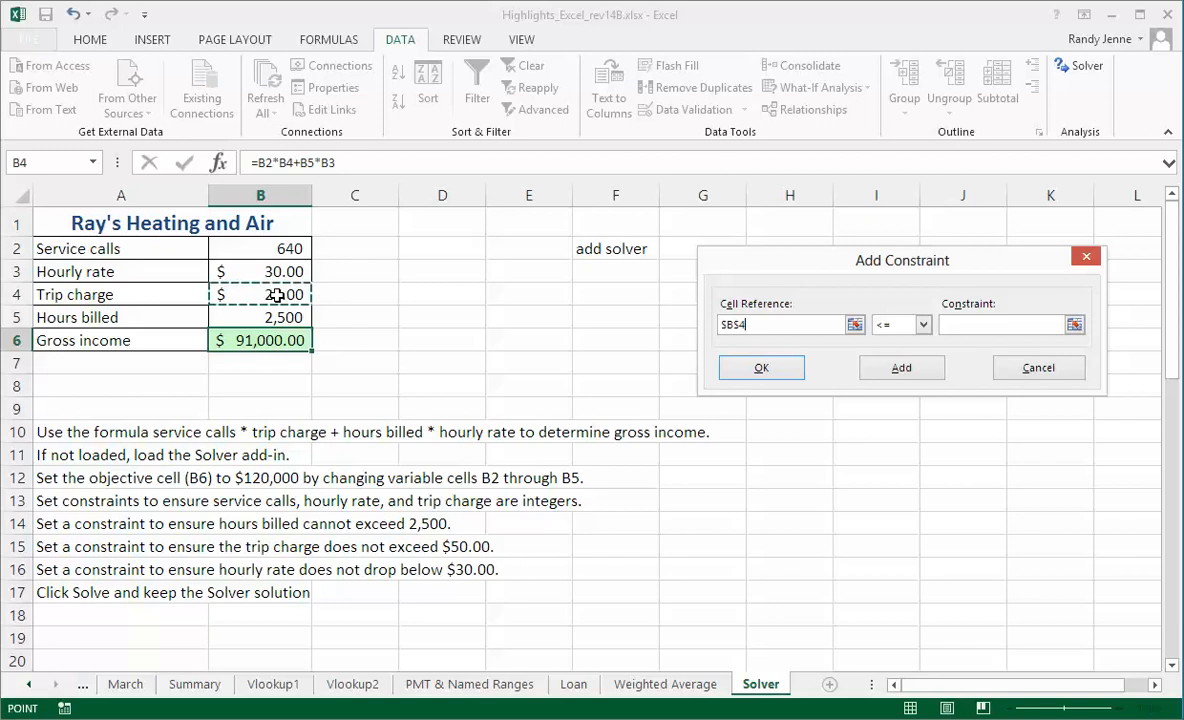
left_click(923, 325)
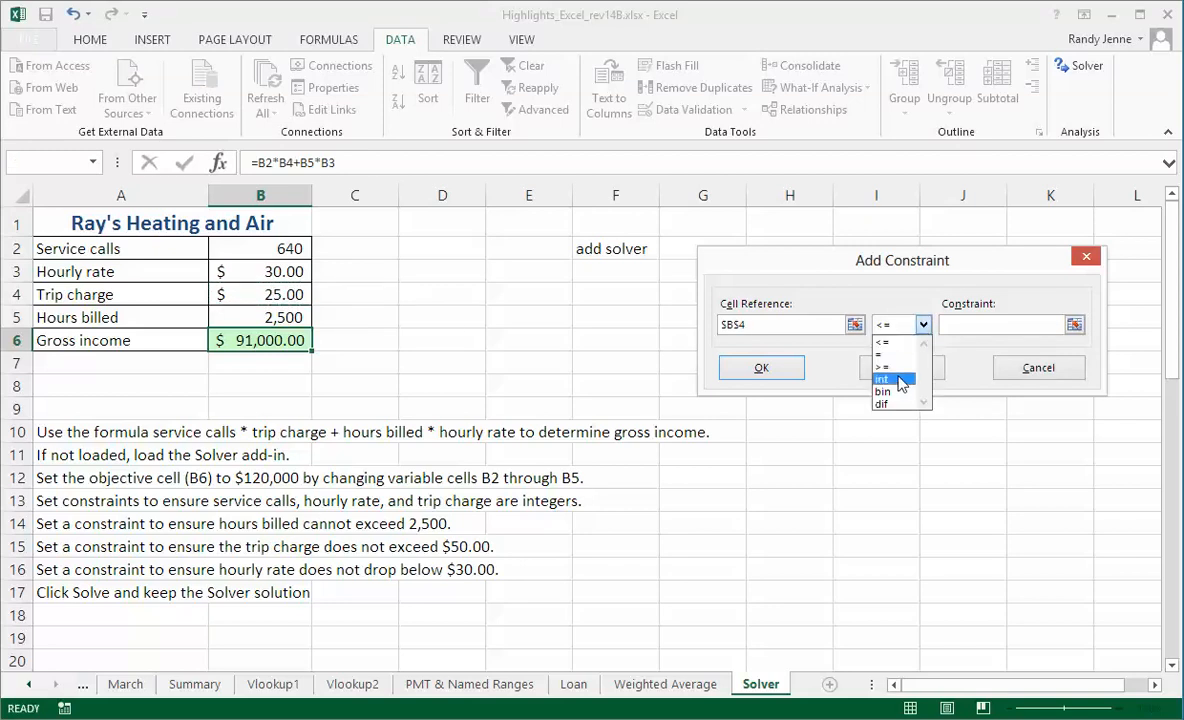
left_click(894, 380)
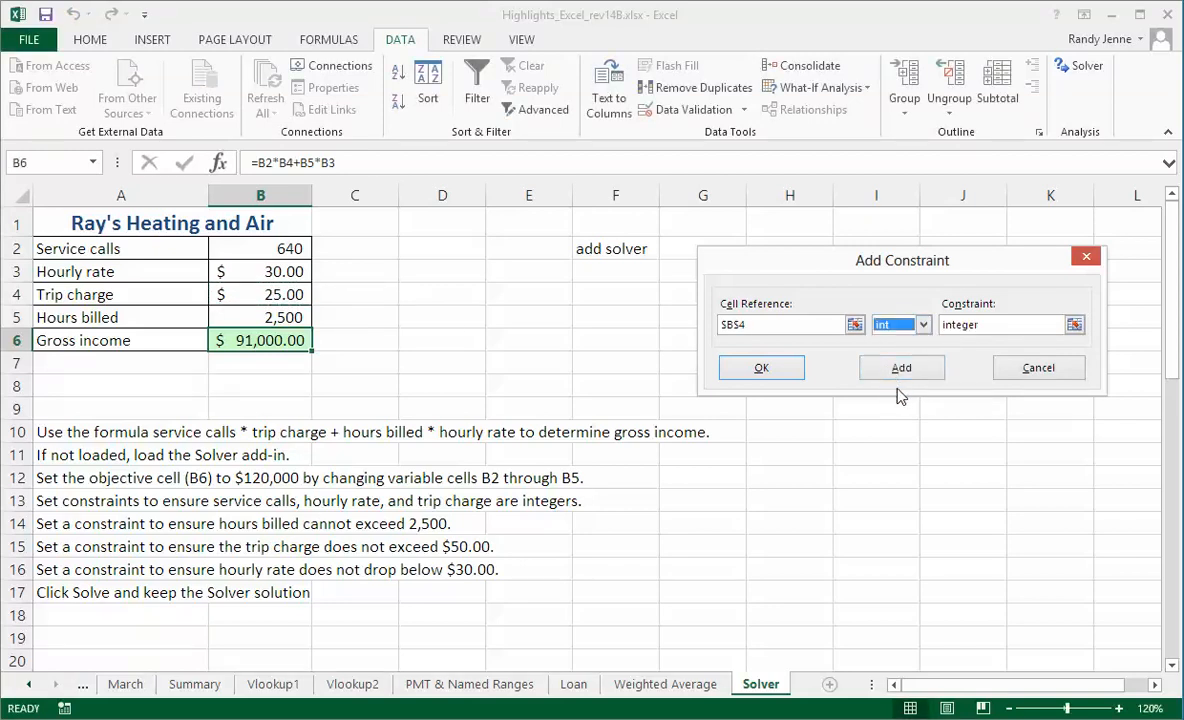
left_click(1038, 370)
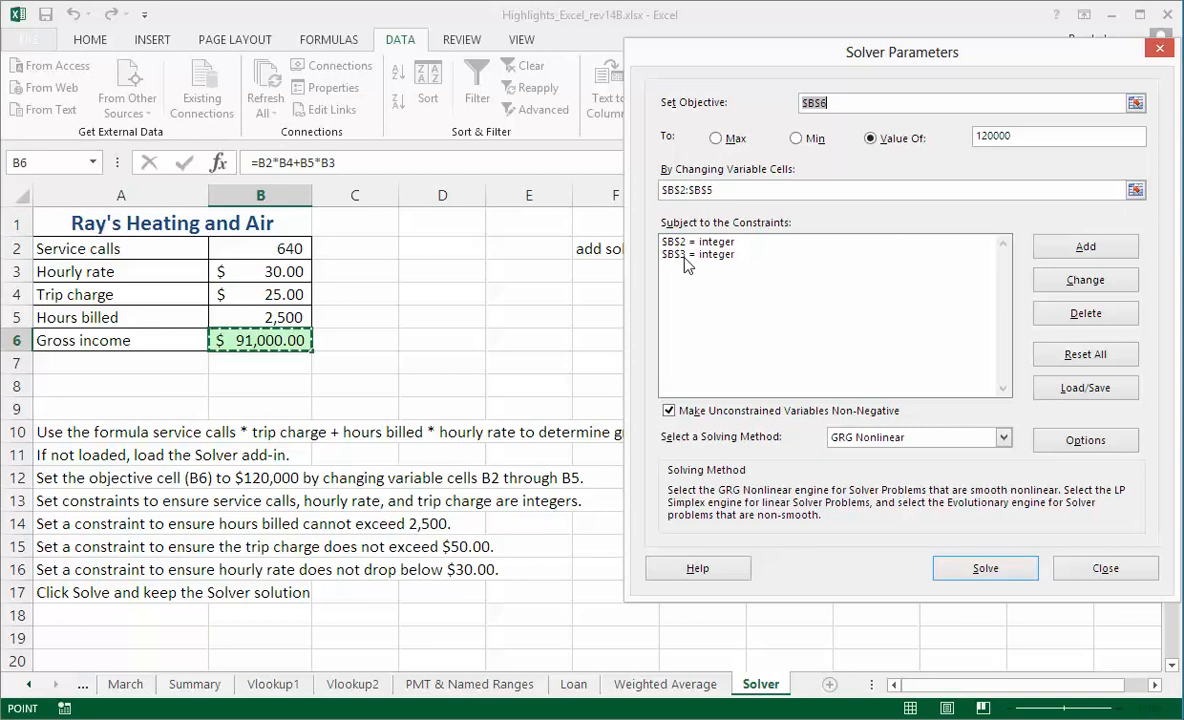
Add a Solver constraint requiring the trip charge in cell B4 to be an integer.
left_click(1084, 248)
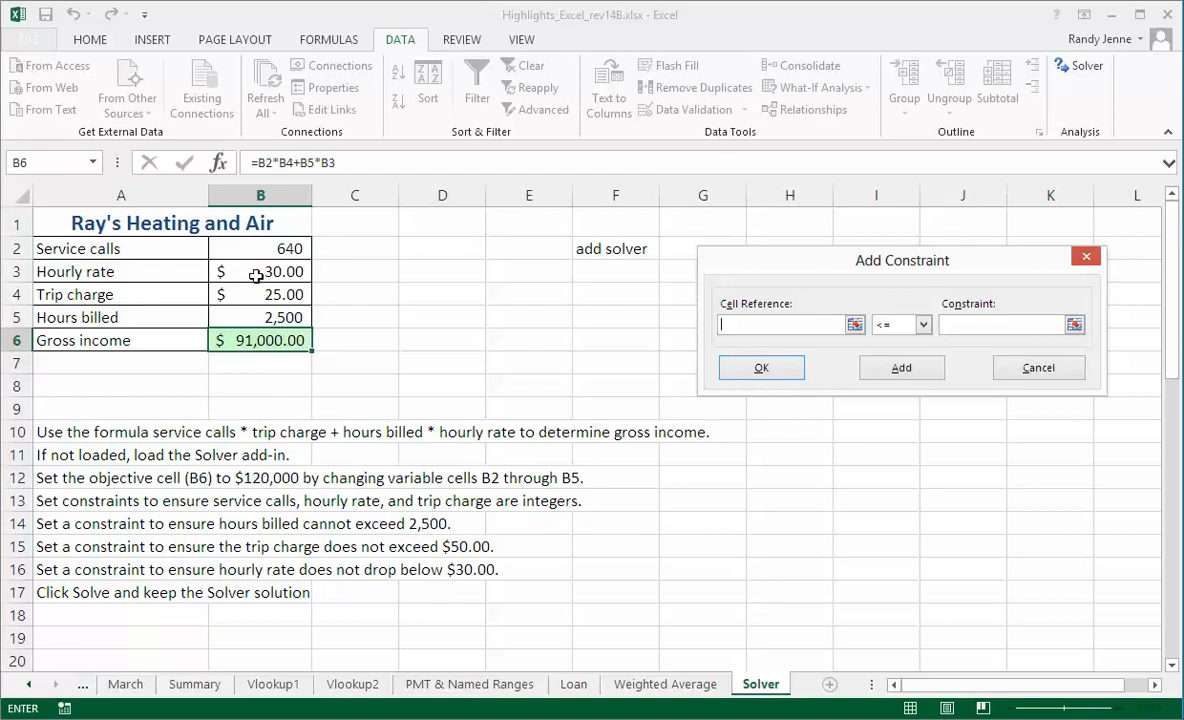
left_click(268, 291)
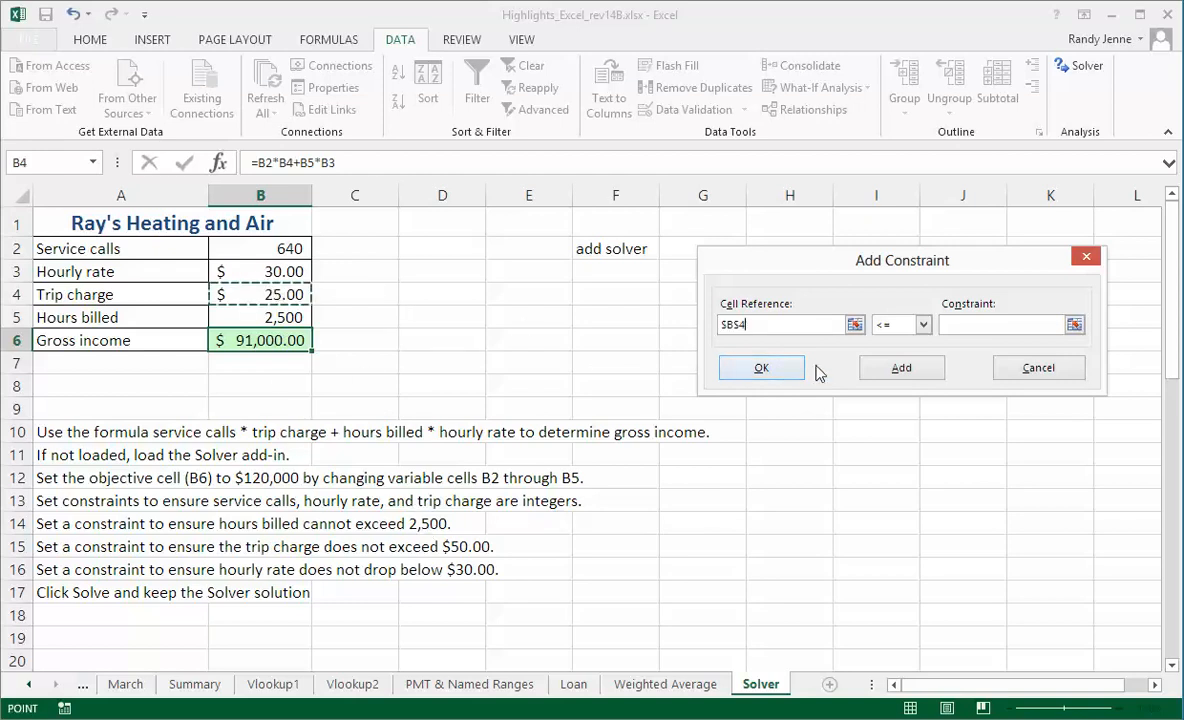
left_click(923, 324)
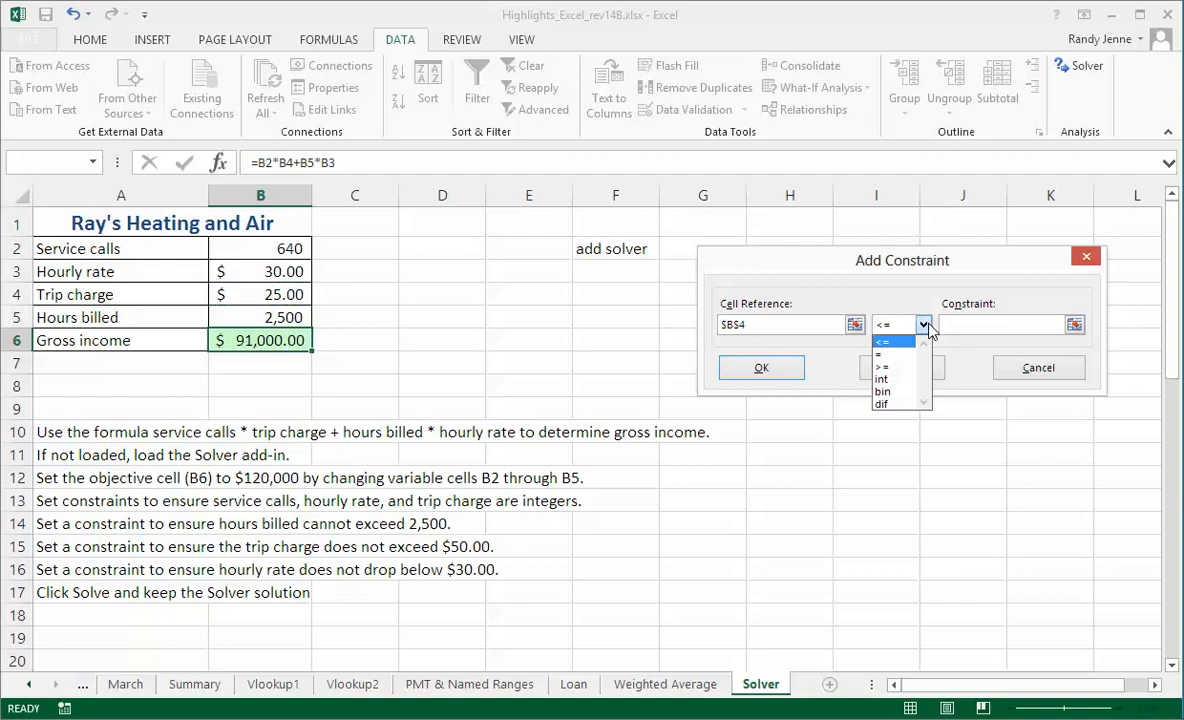
left_click(895, 380)
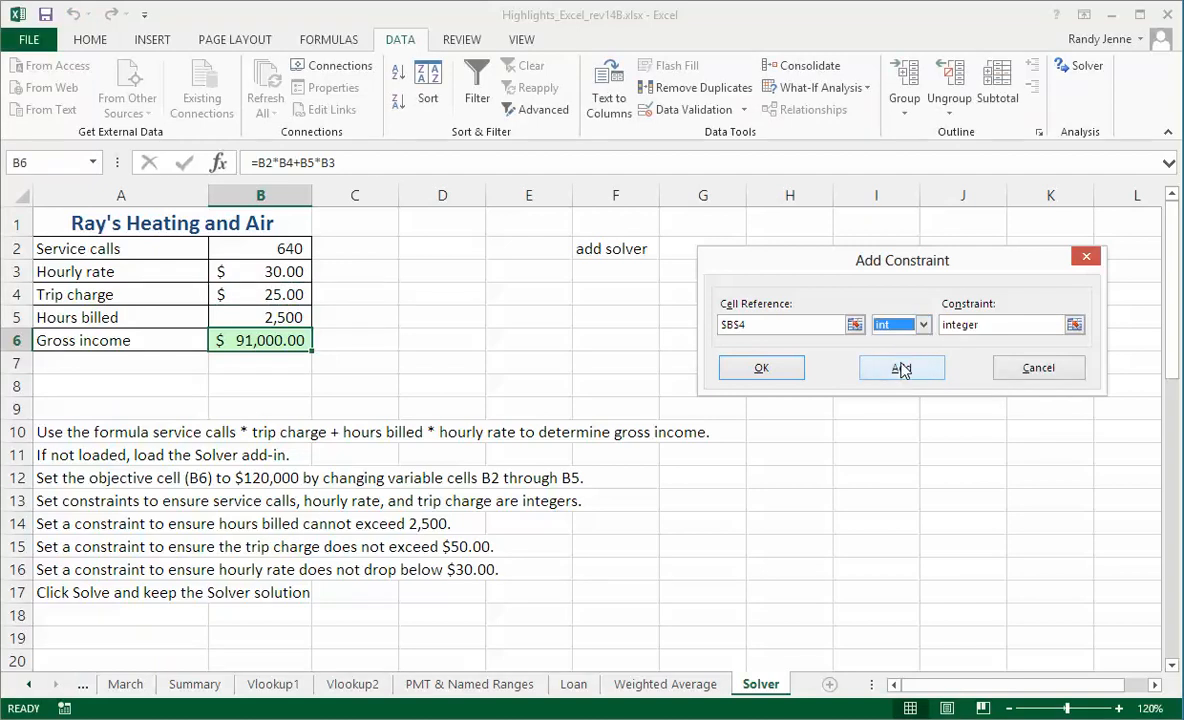
left_click(900, 368)
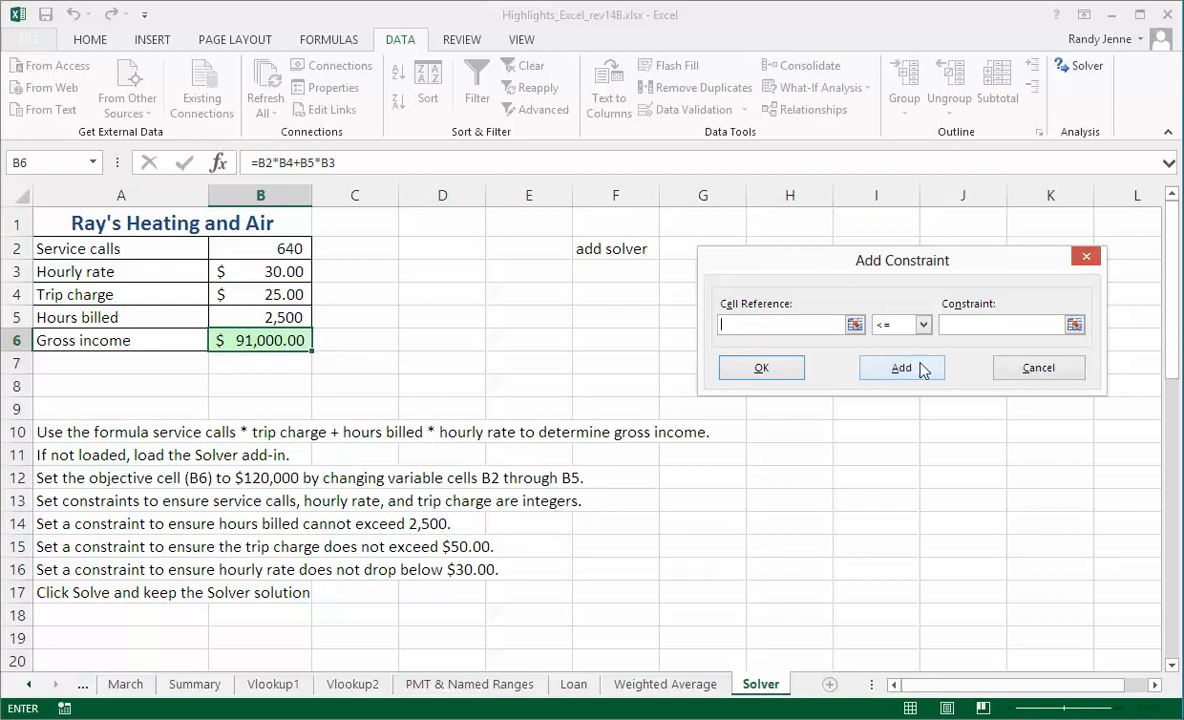
Add a Solver constraint limiting hours billed in cell B5 to at most 2500.
left_click(262, 318)
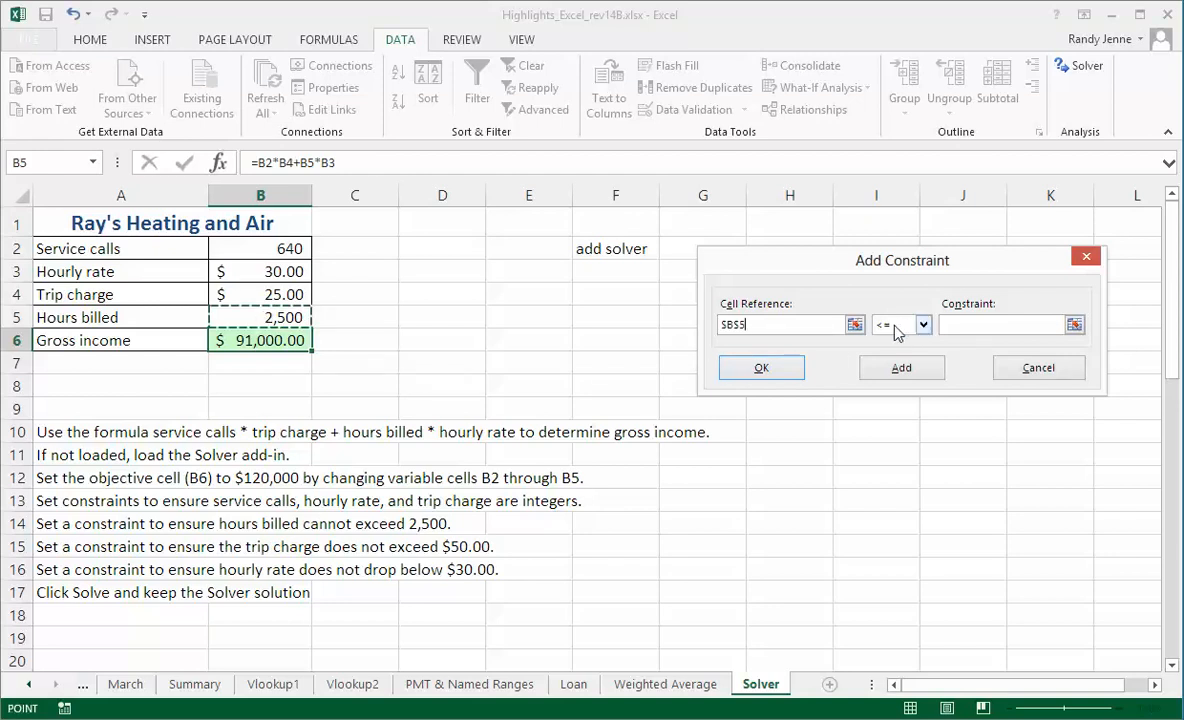
left_click(962, 325)
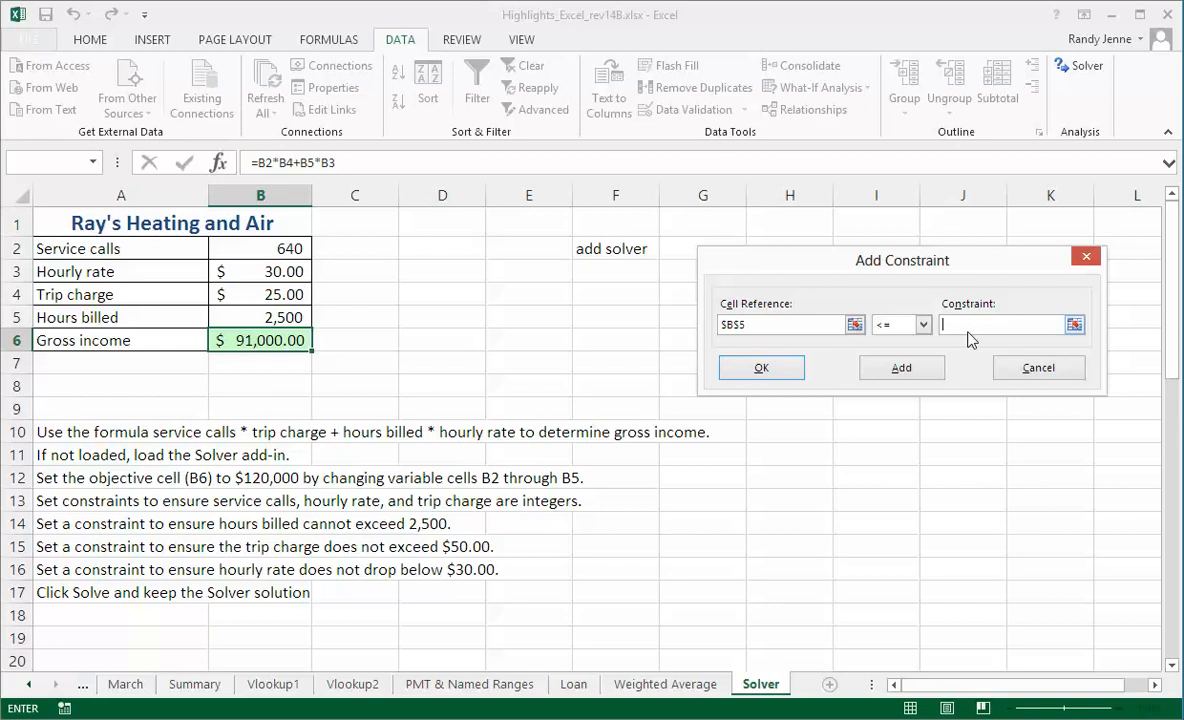
type("2500")
left_click(914, 369)
Add a Solver constraint limiting the trip charge in cell B4 to at most 50.
left_click(259, 295)
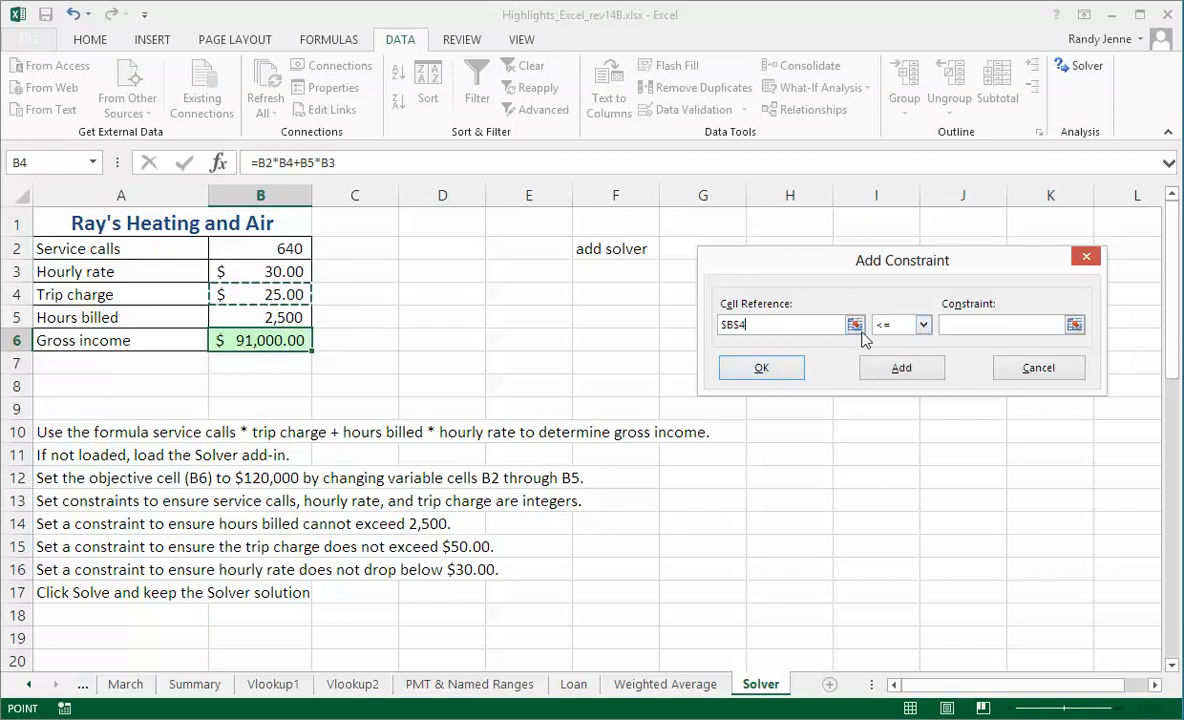
left_click(955, 324)
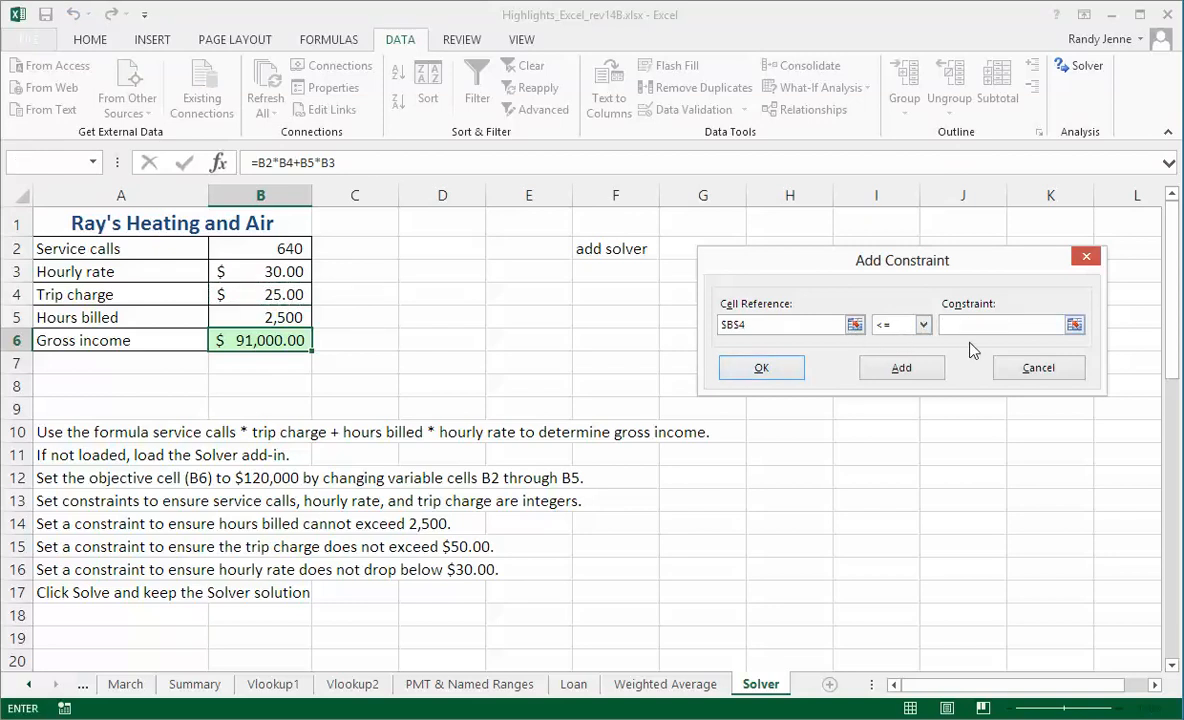
type("$")
left_click(902, 368)
Add a Solver constraint keeping the hourly rate in cell B3 at 30 or more, and finish adding constraints.
left_click(273, 270)
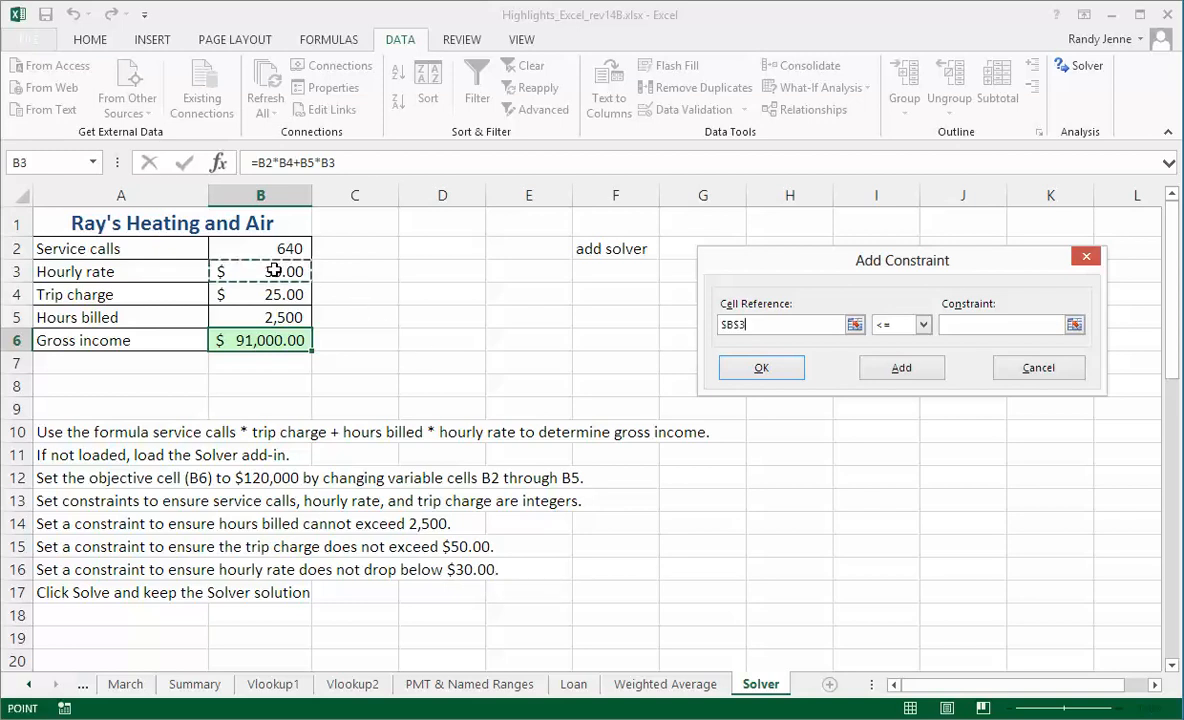
left_click(924, 325)
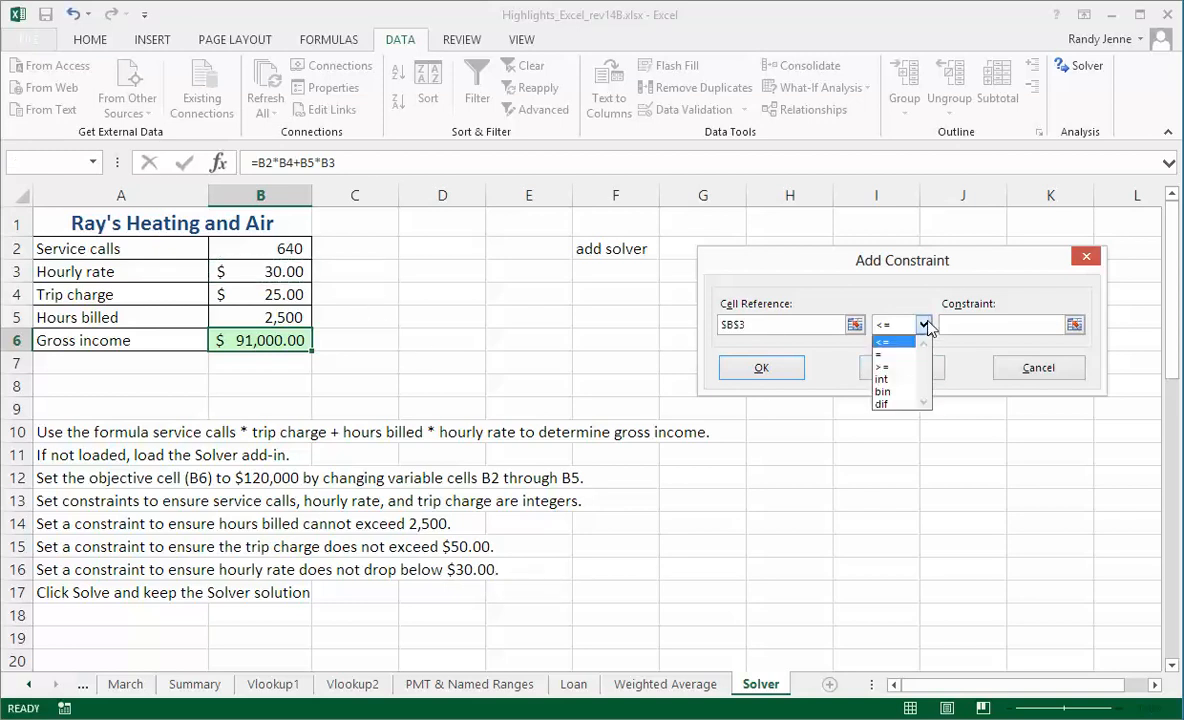
left_click(897, 367)
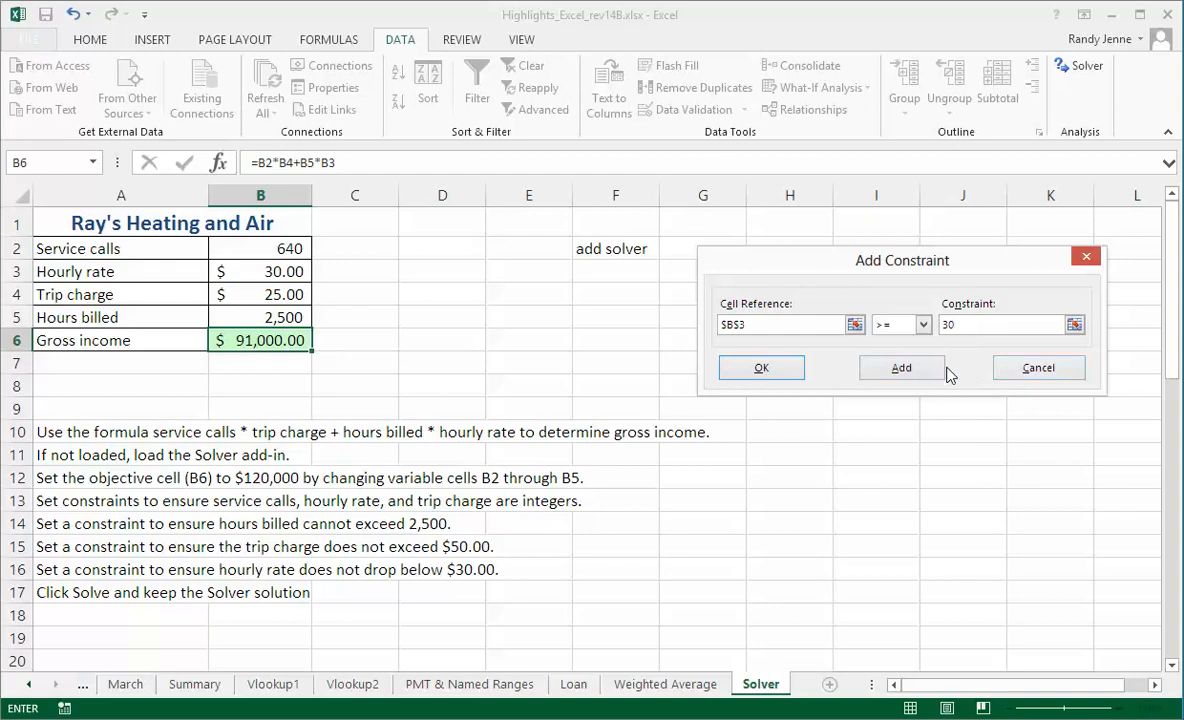
left_click(905, 368)
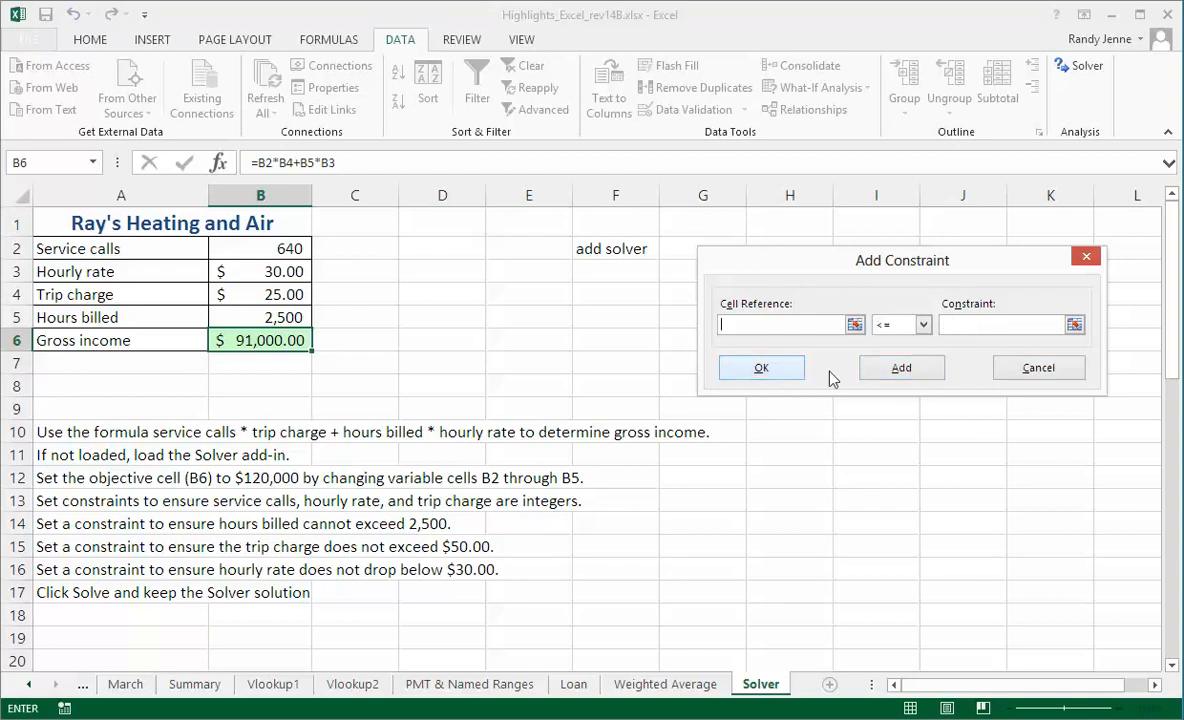
left_click(1037, 368)
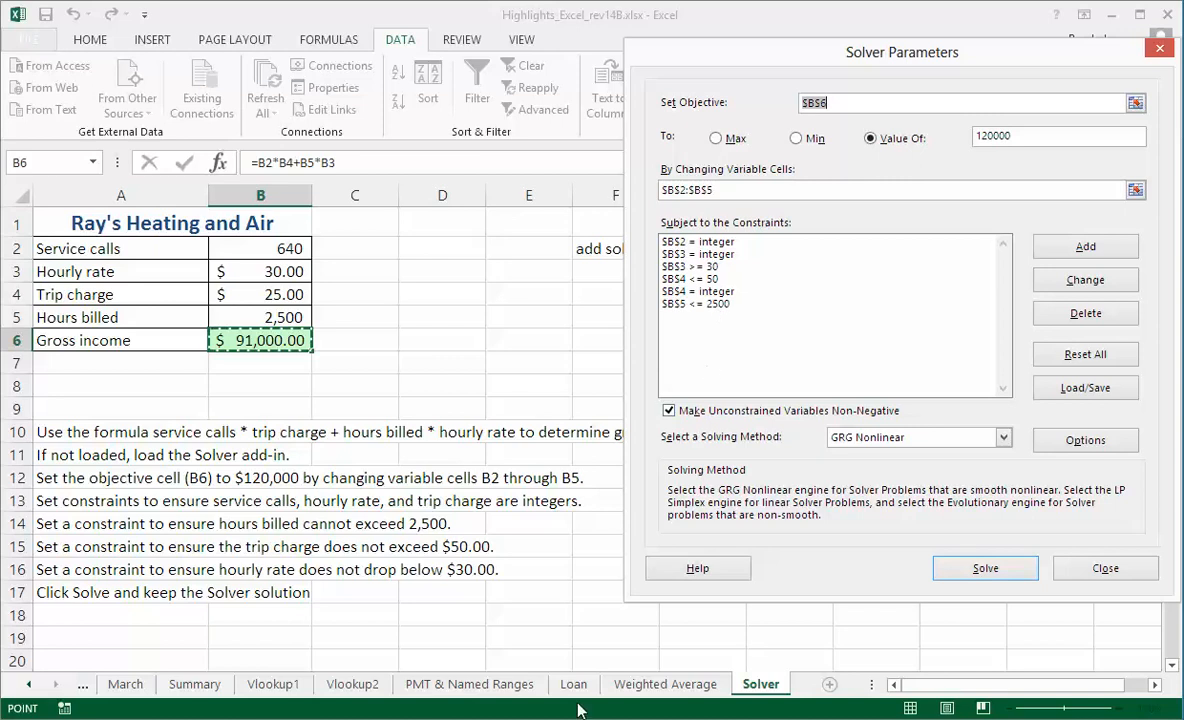
Solve the model and keep the Solver solution in the worksheet.
left_click(985, 568)
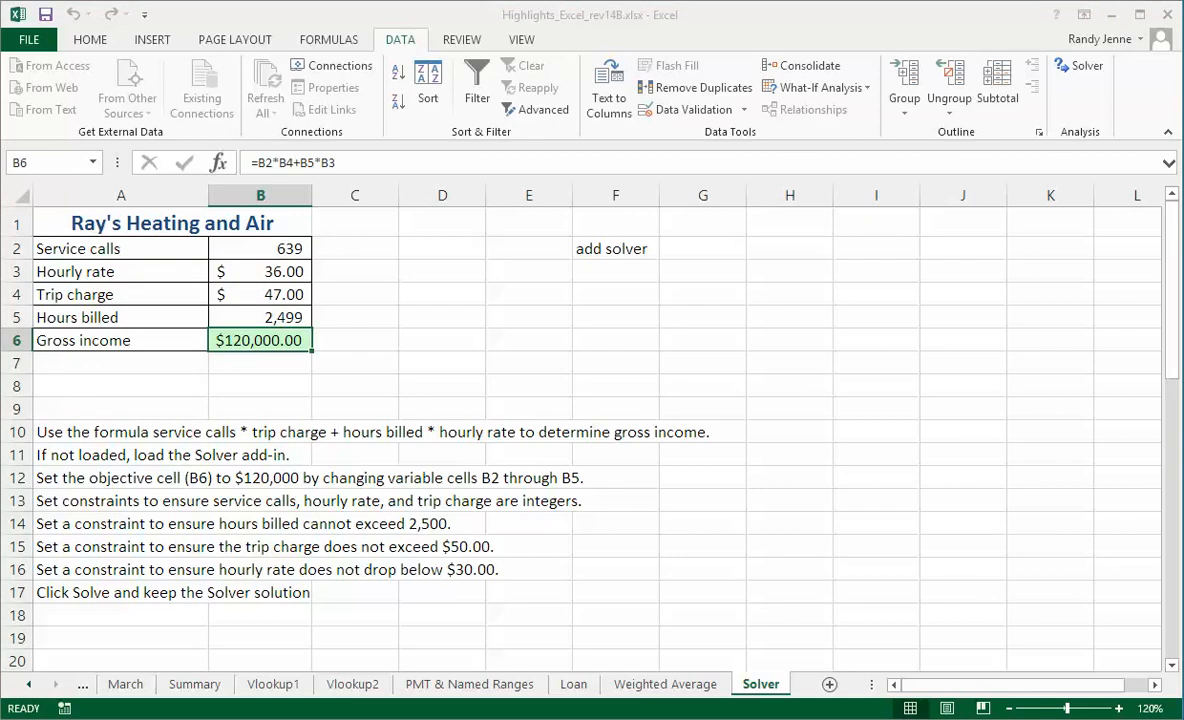
left_click_drag(925, 287, 1071, 243)
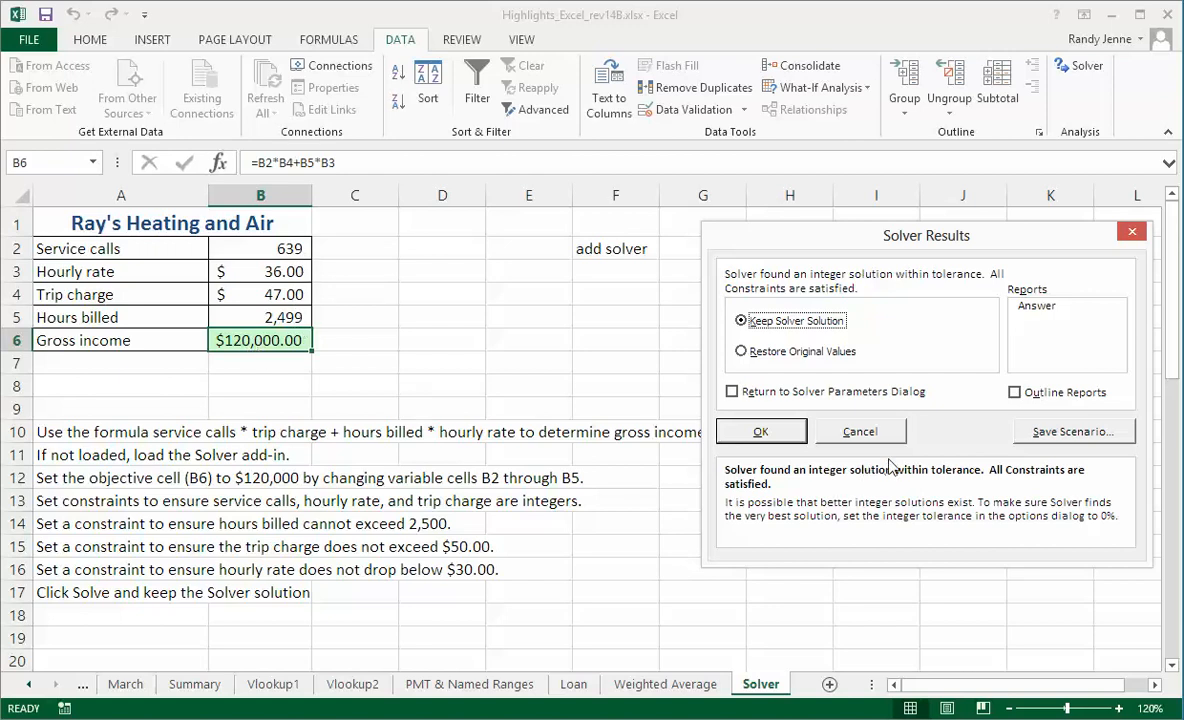
left_click(762, 432)
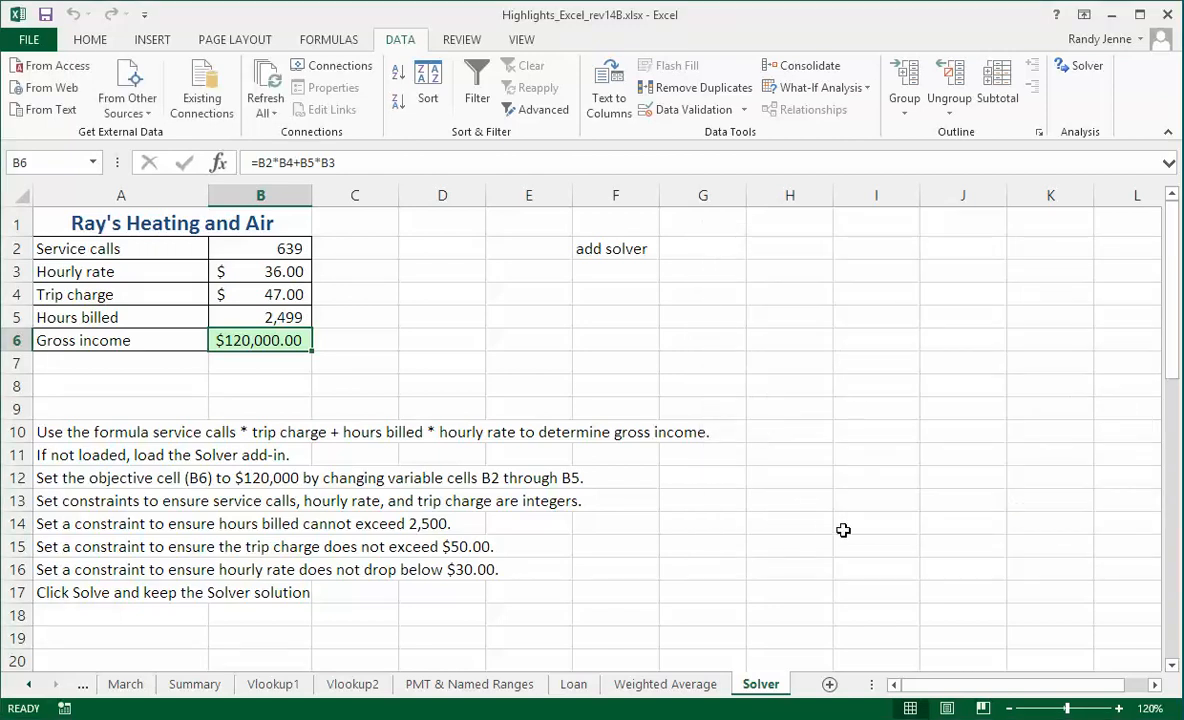